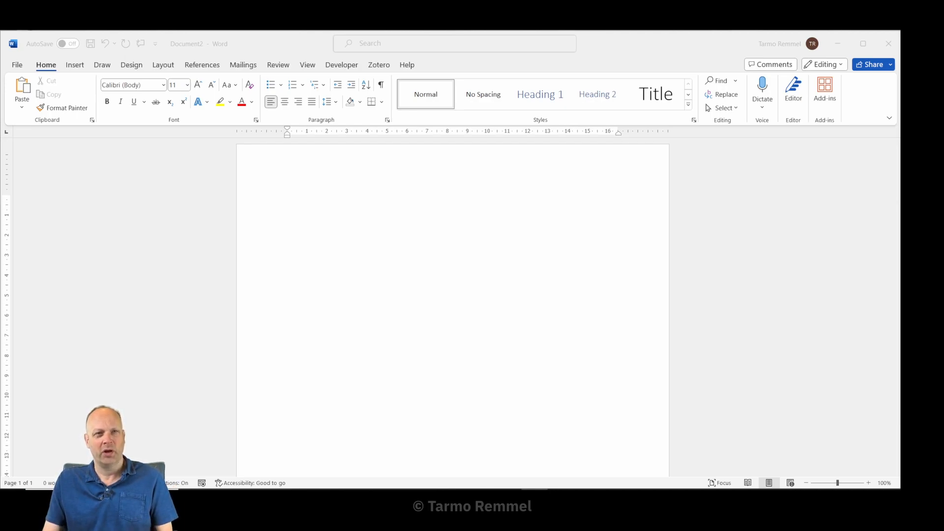
Fill the blank document with sample text using the formula =rand(20,20)
{"action": "left_click", "coordinate": [869, 483]}
{"action": "left_click", "coordinate": [869, 483]}
{"action": "left_click", "coordinate": [868, 483]}
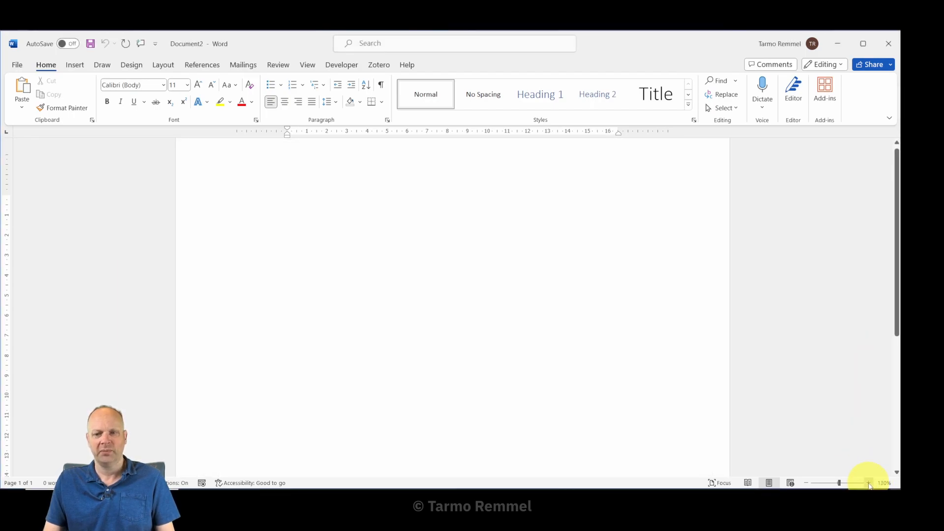
{"action": "left_click", "coordinate": [869, 483]}
{"action": "left_click", "coordinate": [868, 483]}
{"action": "left_click", "coordinate": [869, 483]}
{"action": "left_click", "coordinate": [869, 484]}
{"action": "left_click", "coordinate": [869, 483]}
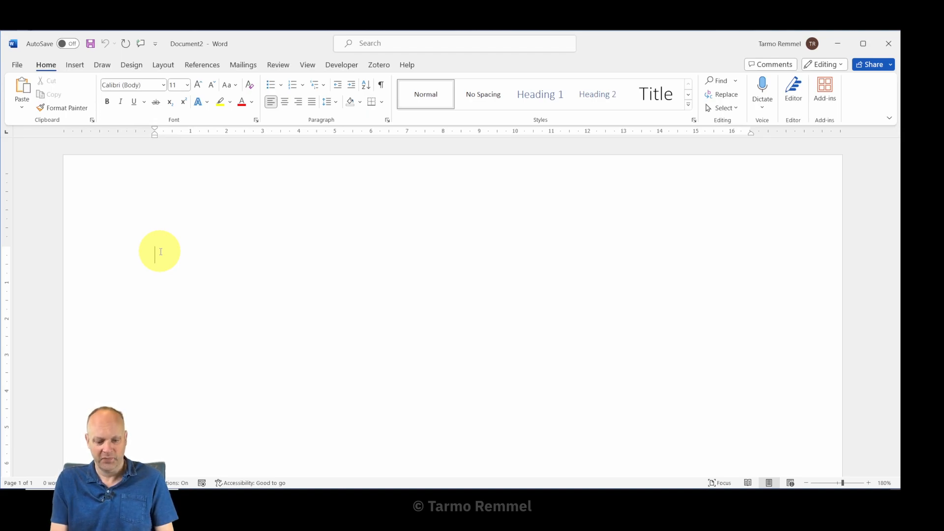
{"action": "type", "text": "=rand(20,20)"}
{"action": "key", "text": "Return"}
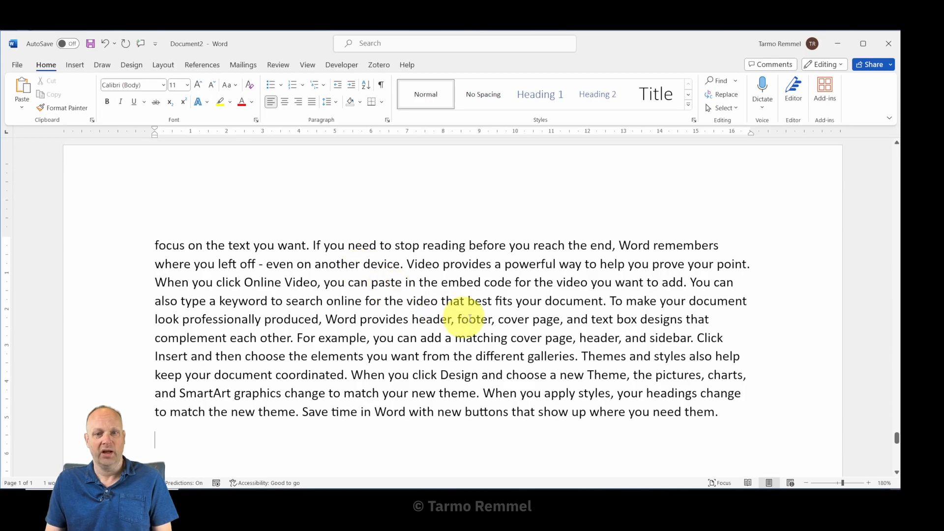
Show paragraph marks and other hidden formatting symbols throughout the document
{"action": "scroll", "coordinate": [527, 320], "scroll_direction": "up", "scroll_amount": 15}
{"action": "scroll", "coordinate": [533, 323], "scroll_direction": "up", "scroll_amount": 15}
{"action": "scroll", "coordinate": [533, 323], "scroll_direction": "up", "scroll_amount": 15}
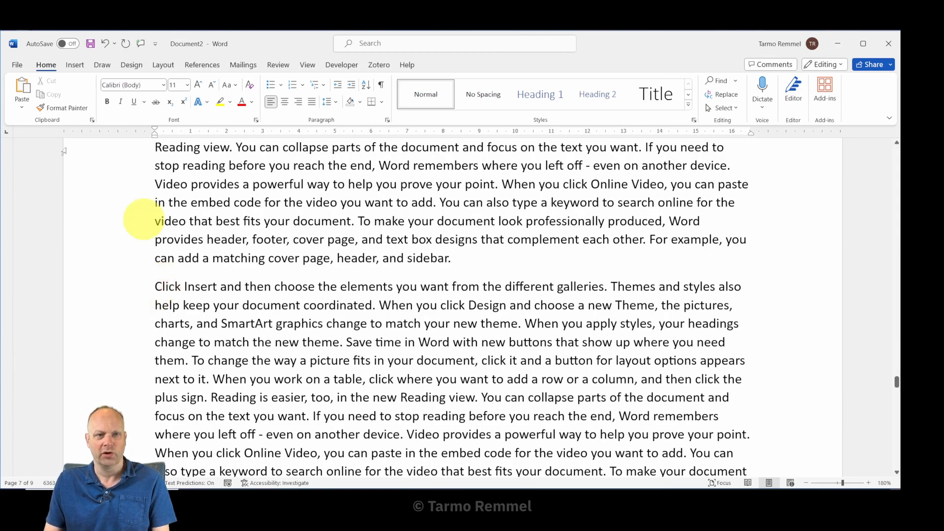
{"action": "left_click", "coordinate": [382, 86]}
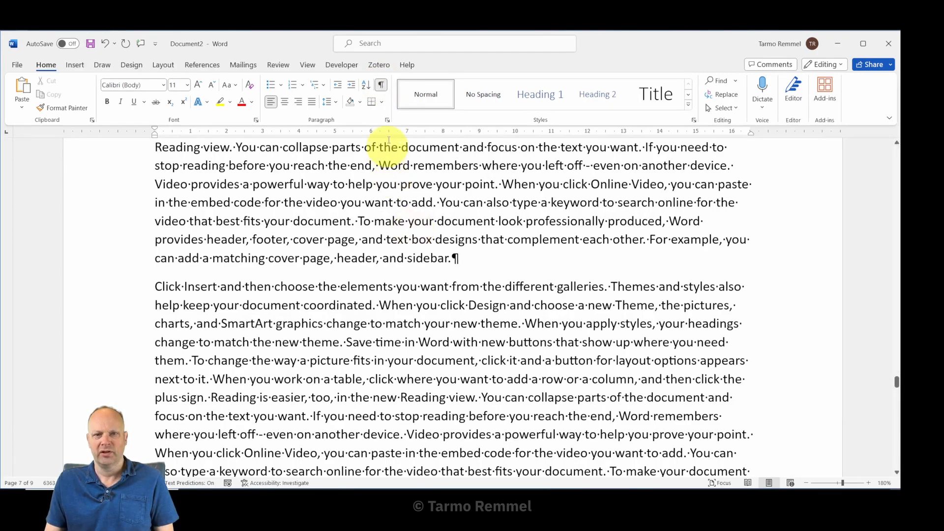
{"action": "left_click", "coordinate": [383, 86]}
{"action": "left_click", "coordinate": [383, 86]}
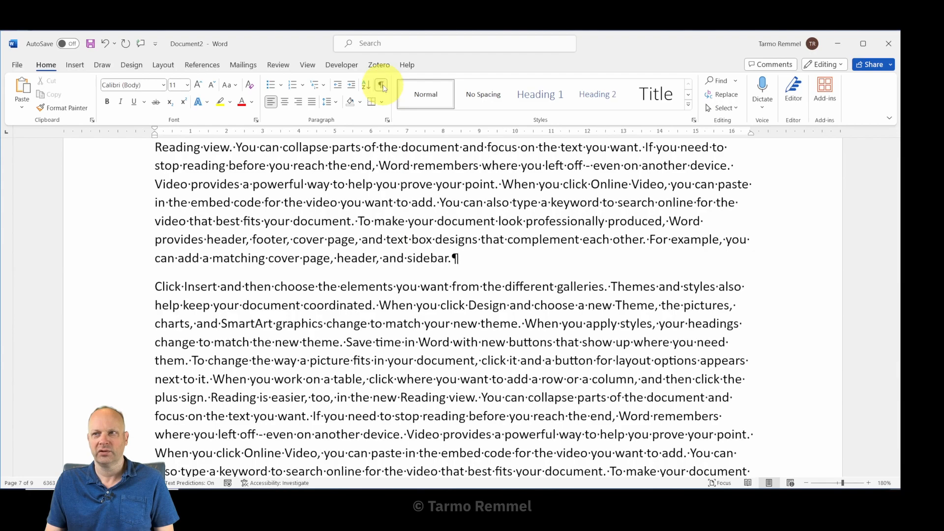
{"action": "left_click", "coordinate": [382, 86]}
{"action": "left_click", "coordinate": [383, 87]}
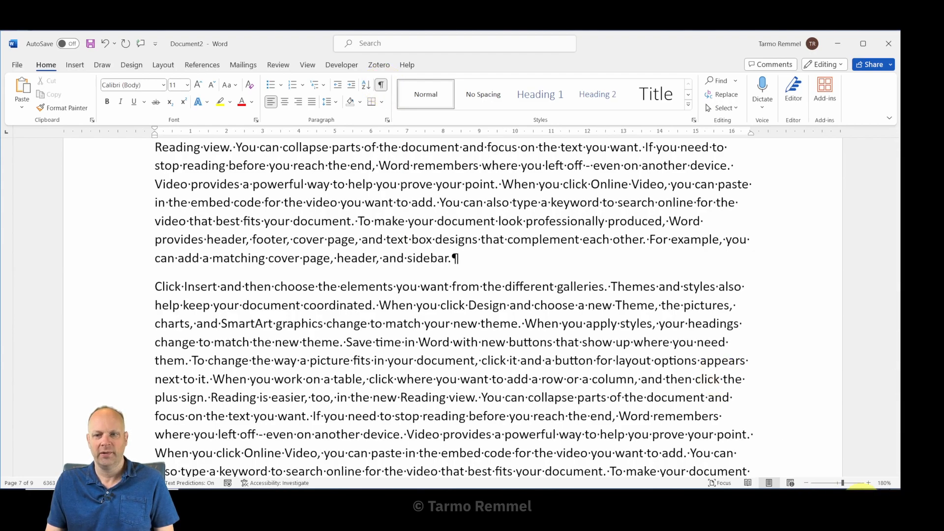
Select the paragraph mark after "header, and sidebar." directly above the paragraph starting "Click Insert"
{"action": "left_click", "coordinate": [869, 484]}
{"action": "left_click", "coordinate": [868, 484]}
{"action": "left_click", "coordinate": [868, 484]}
{"action": "left_click", "coordinate": [869, 483]}
{"action": "left_click", "coordinate": [868, 484]}
{"action": "left_click", "coordinate": [868, 483]}
{"action": "left_click", "coordinate": [868, 483]}
{"action": "left_click", "coordinate": [868, 483]}
{"action": "left_click", "coordinate": [868, 483]}
{"action": "left_click", "coordinate": [868, 483]}
{"action": "left_click", "coordinate": [868, 484]}
{"action": "left_click", "coordinate": [868, 483]}
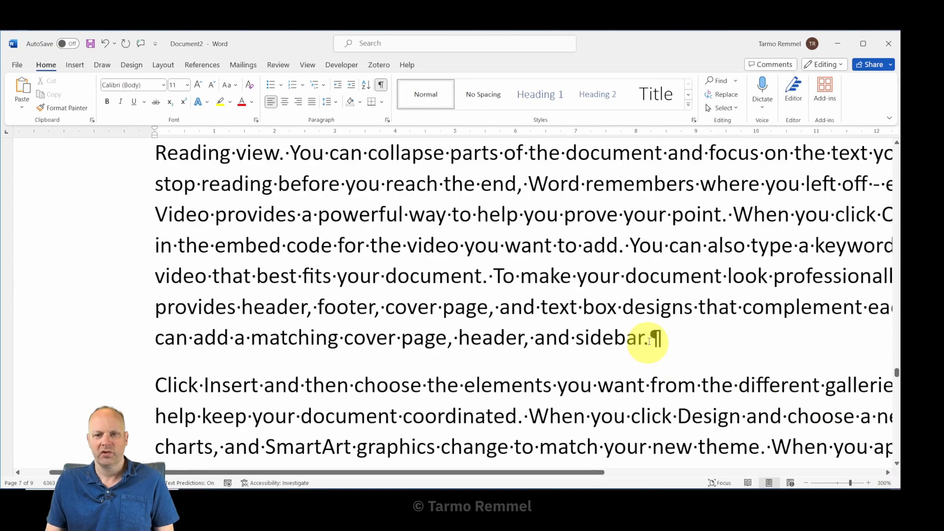
{"action": "double_click", "coordinate": [656, 338]}
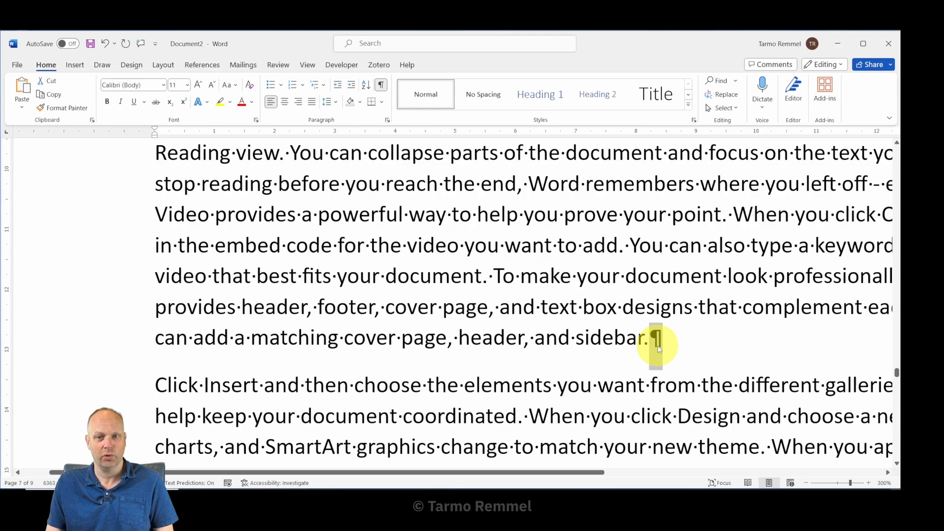
Examine the paragraph marks and line endings from there through to the end of the document
{"action": "scroll", "coordinate": [639, 294], "scroll_direction": "down", "scroll_amount": 2}
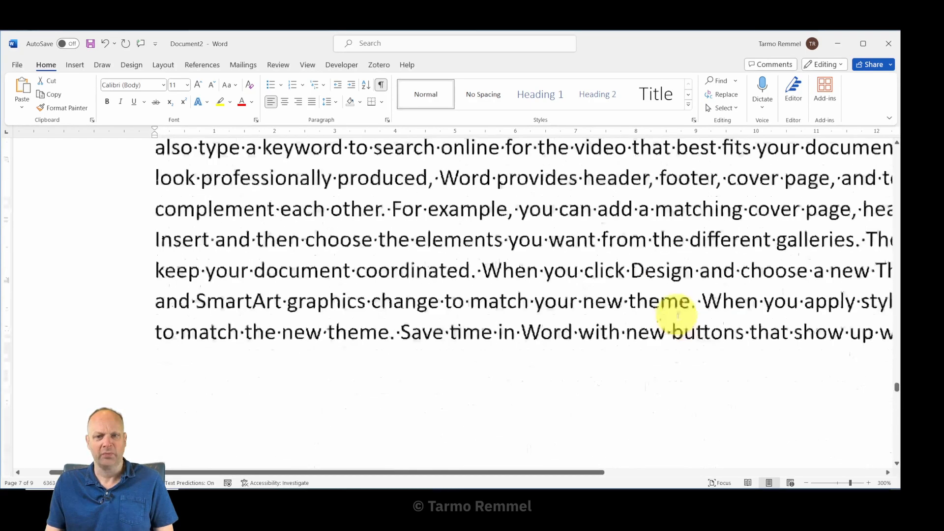
{"action": "scroll", "coordinate": [678, 315], "scroll_direction": "down", "scroll_amount": 10}
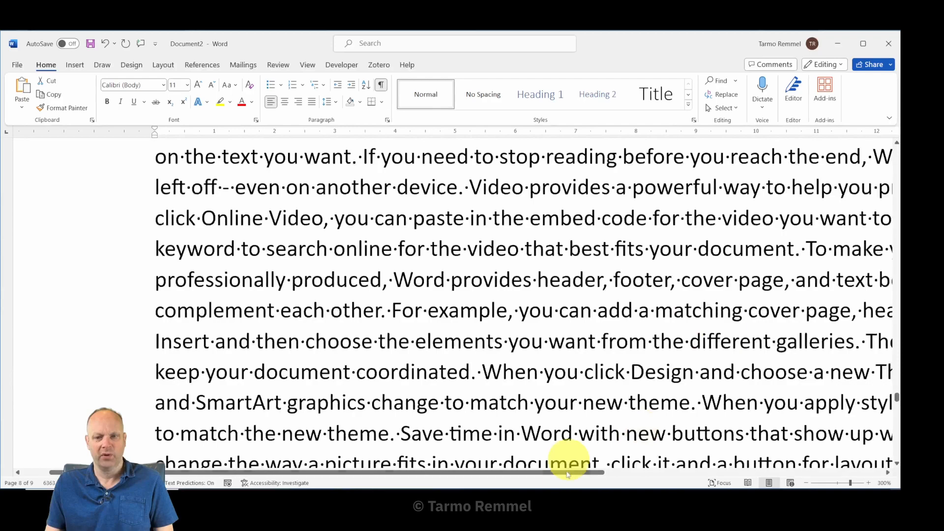
{"action": "left_click_drag", "start_coordinate": [569, 477], "coordinate": [836, 475]}
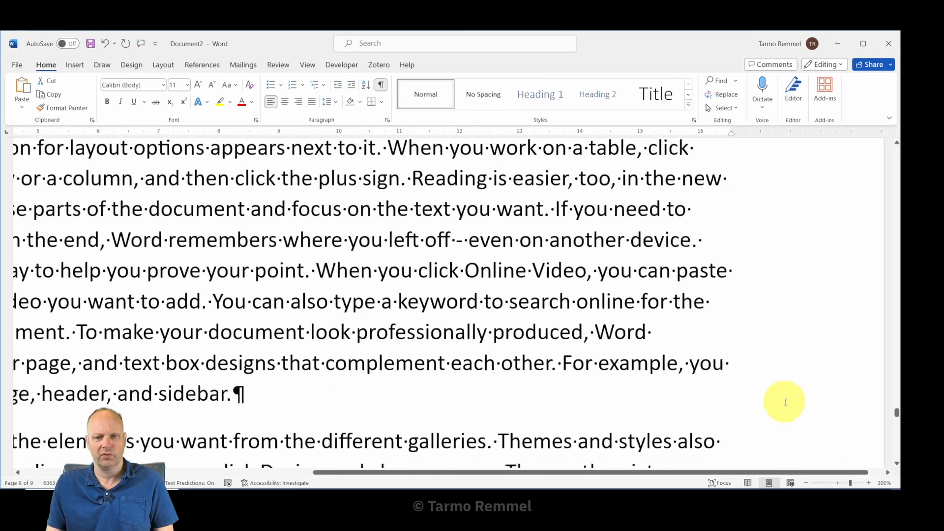
{"action": "scroll", "coordinate": [442, 344], "scroll_direction": "down", "scroll_amount": 2}
{"action": "scroll", "coordinate": [418, 320], "scroll_direction": "down", "scroll_amount": 5}
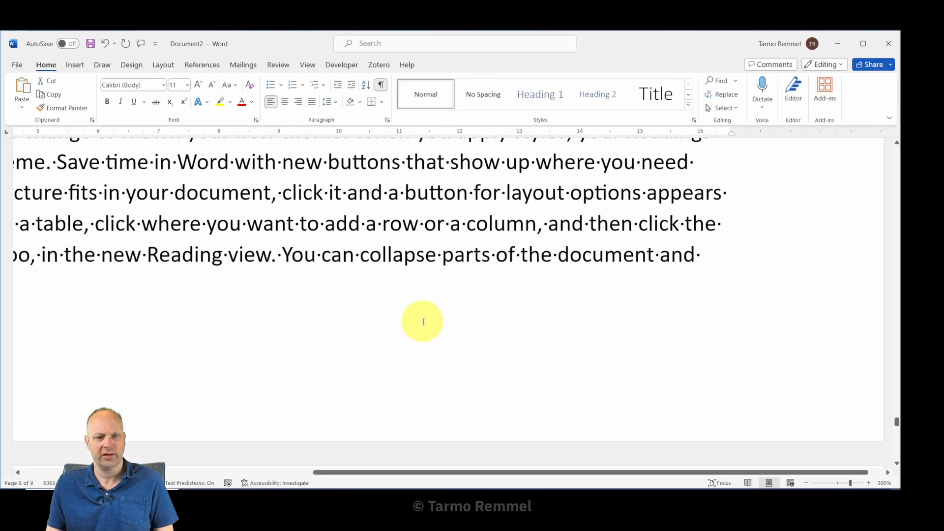
{"action": "scroll", "coordinate": [423, 321], "scroll_direction": "down", "scroll_amount": 6}
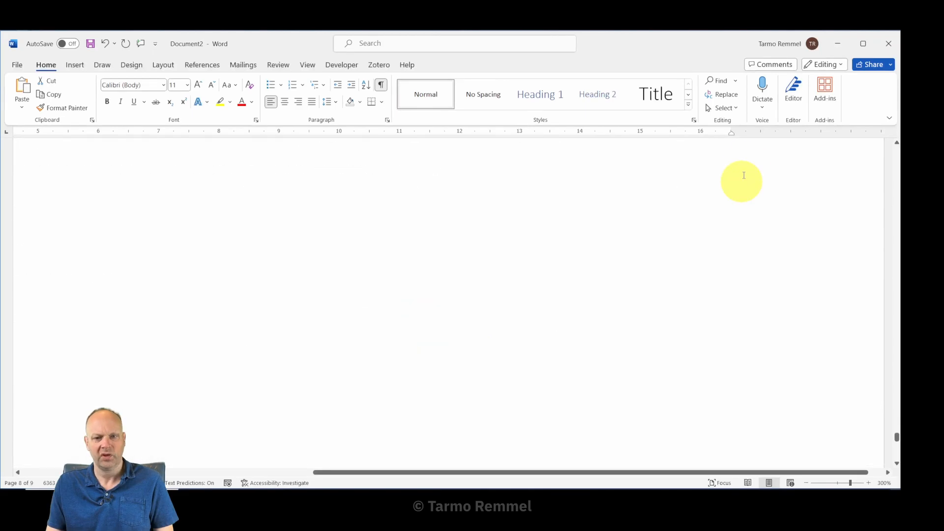
{"action": "scroll", "coordinate": [710, 280], "scroll_direction": "up", "scroll_amount": 4}
{"action": "scroll", "coordinate": [689, 379], "scroll_direction": "down", "scroll_amount": 1}
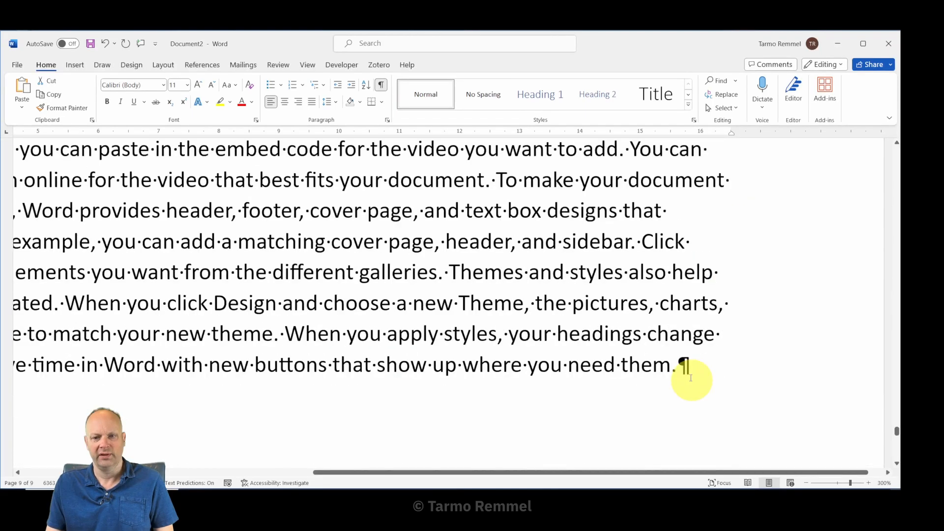
Split the last text paragraph between "cover" and "page" with a paragraph break, and remove the break again
{"action": "left_click", "coordinate": [367, 210]}
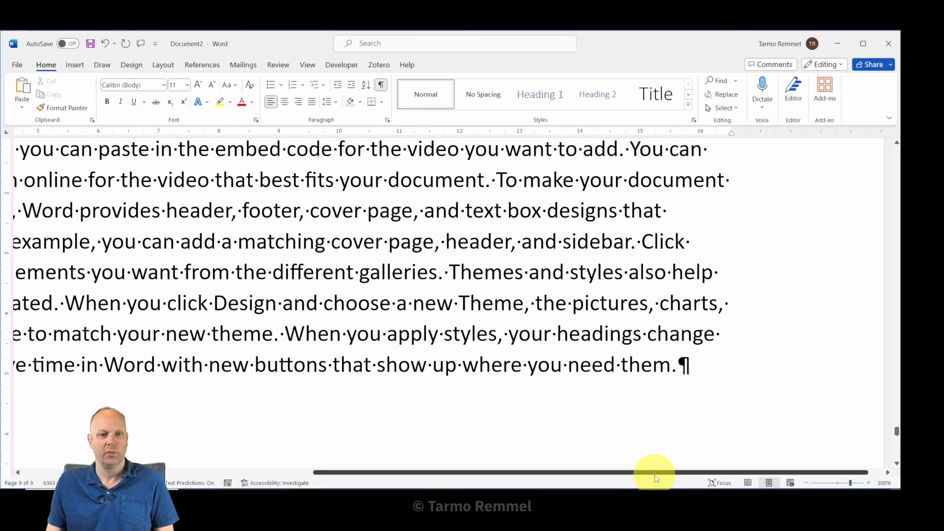
{"action": "key", "text": "Return"}
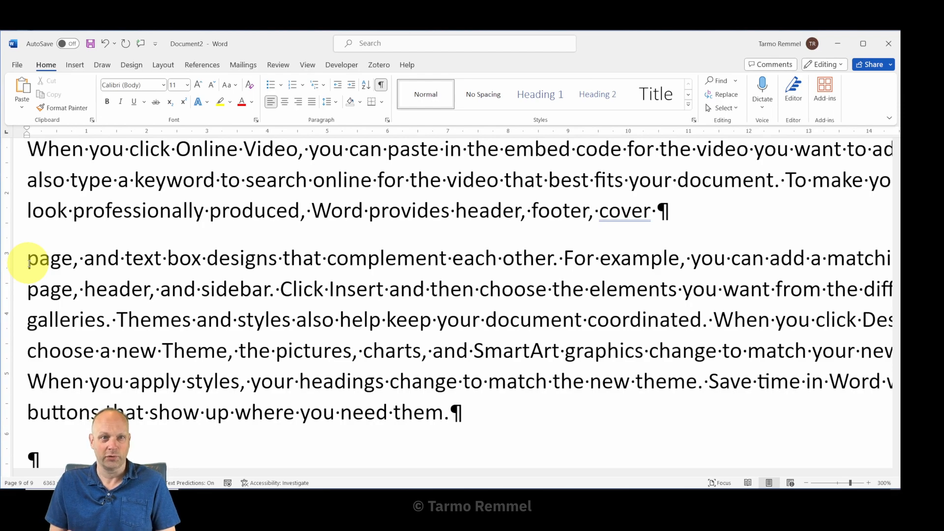
{"action": "key", "text": "BackSpace"}
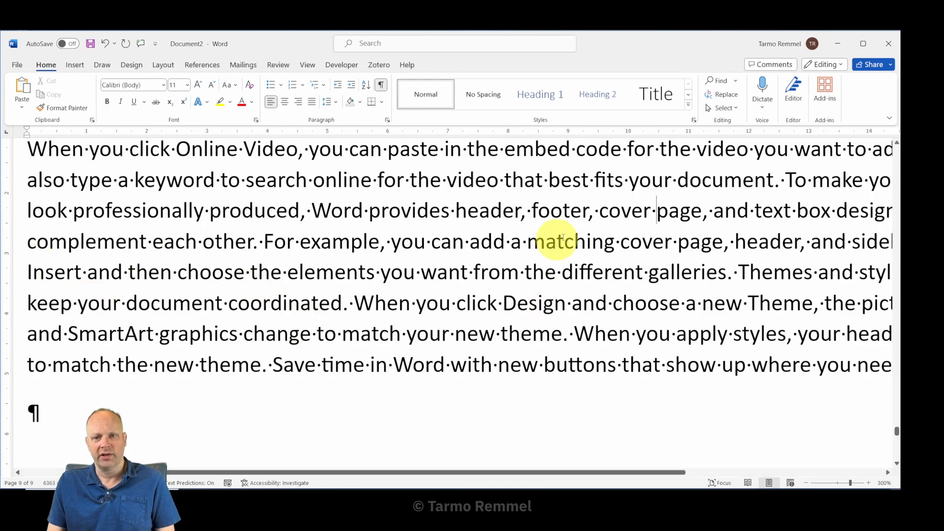
Select the space after "footer," and compare the text with formatting marks hidden and shown, leaving them shown
{"action": "left_click", "coordinate": [594, 209]}
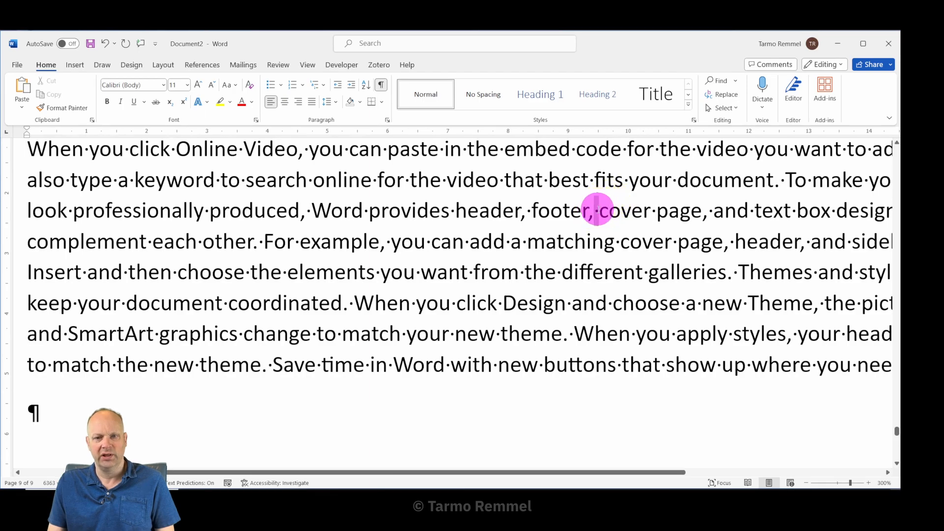
{"action": "left_click", "coordinate": [382, 86]}
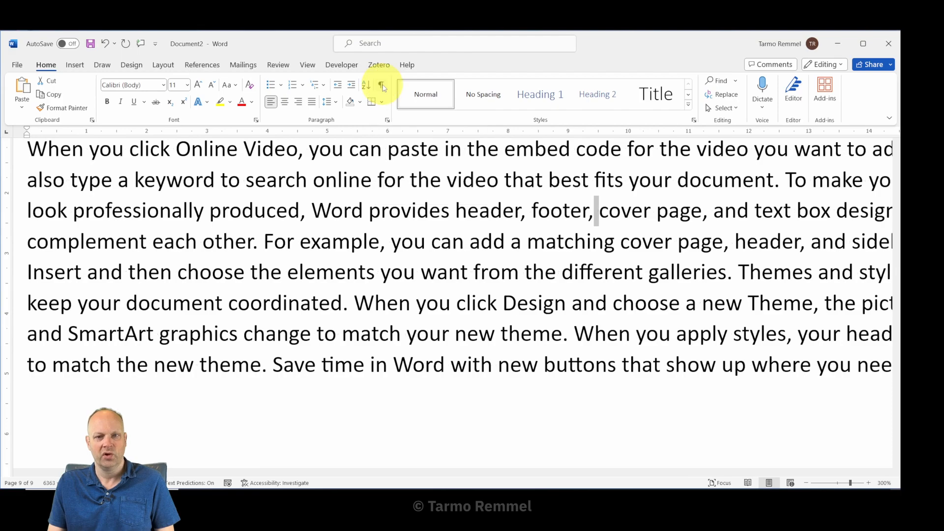
{"action": "left_click", "coordinate": [382, 86]}
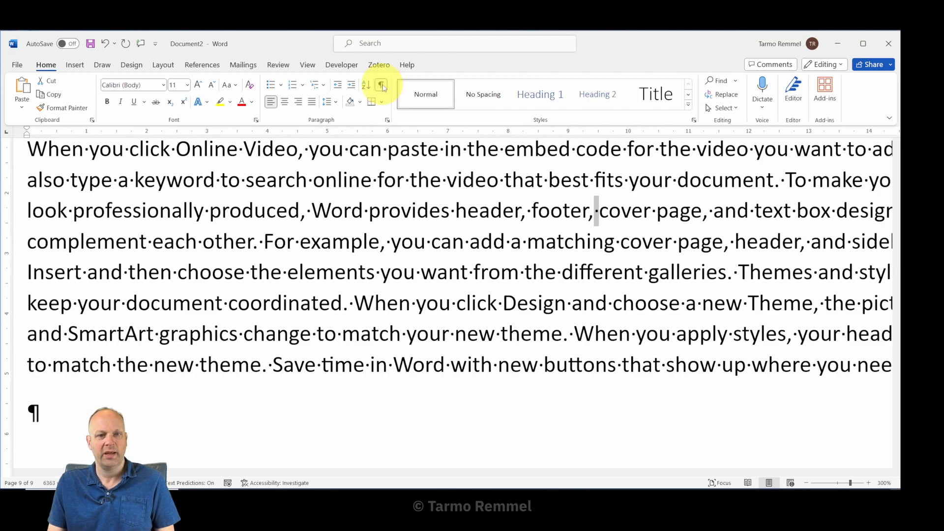
{"action": "left_click", "coordinate": [383, 87]}
{"action": "left_click", "coordinate": [382, 86]}
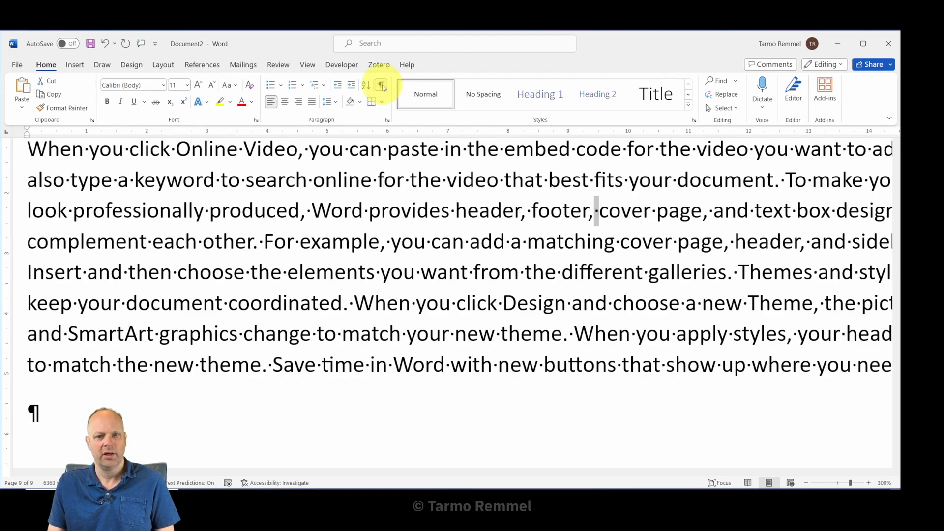
Insert two extra spaces before "best fits your document" and delete them again
{"action": "left_click", "coordinate": [549, 180]}
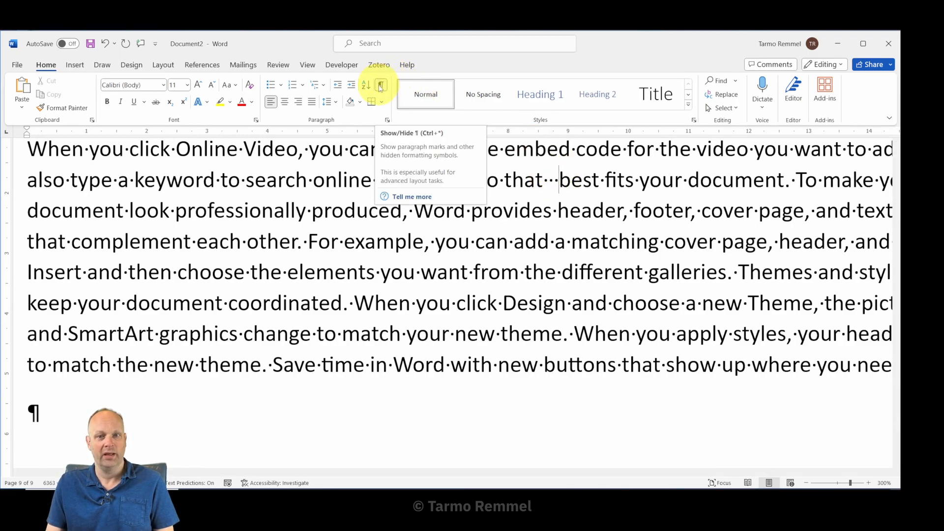
{"action": "key", "text": "BackSpace"}
{"action": "key", "text": "BackSpace"}
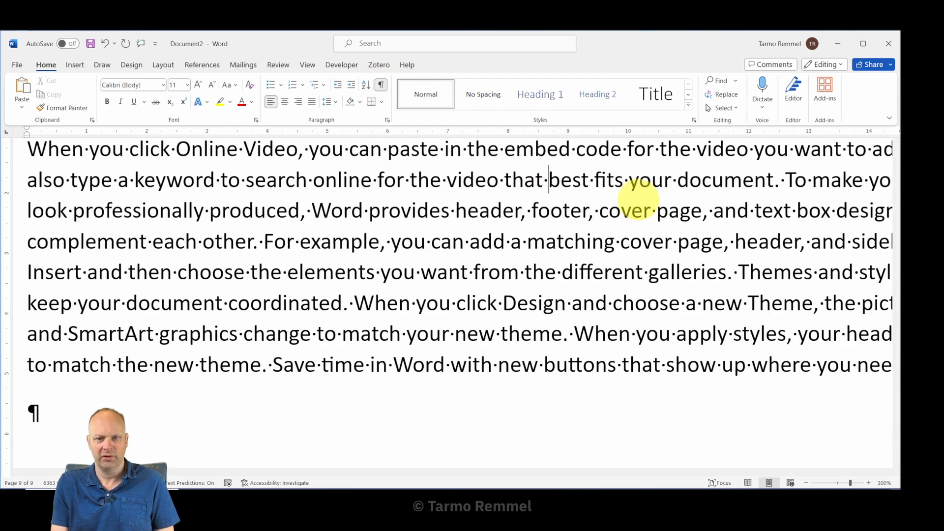
Set the spacing after the last text paragraph to 0 pt in its paragraph settings
{"action": "scroll", "coordinate": [642, 301], "scroll_direction": "down", "scroll_amount": 1}
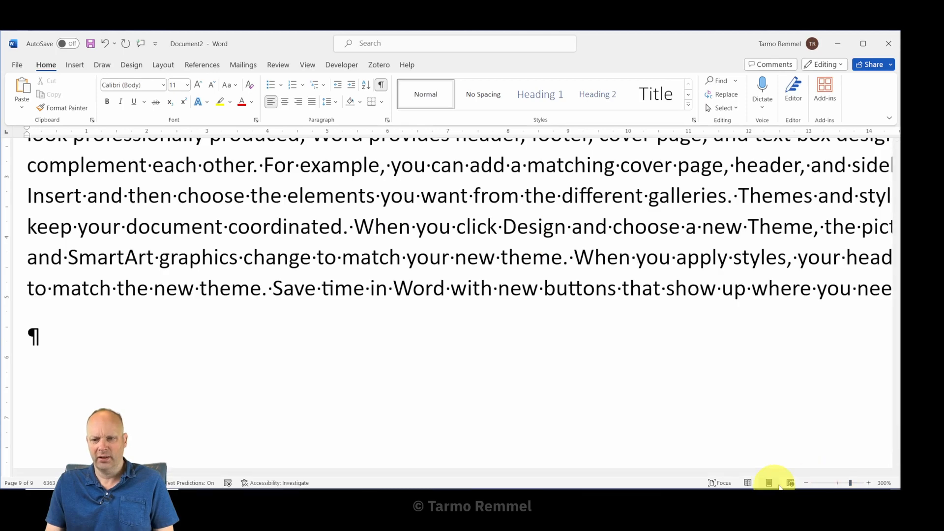
{"action": "left_click", "coordinate": [806, 483]}
{"action": "left_click", "coordinate": [807, 482]}
{"action": "left_click", "coordinate": [806, 483]}
{"action": "left_click", "coordinate": [806, 483]}
{"action": "left_click", "coordinate": [806, 483]}
{"action": "left_click", "coordinate": [806, 483]}
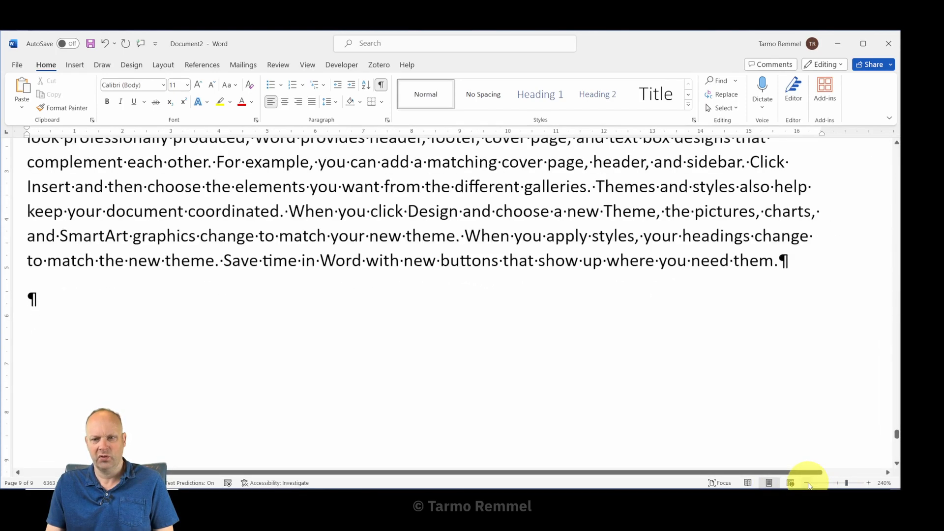
{"action": "left_click_drag", "start_coordinate": [757, 471], "coordinate": [727, 472]}
{"action": "scroll", "coordinate": [759, 405], "scroll_direction": "up", "scroll_amount": 10}
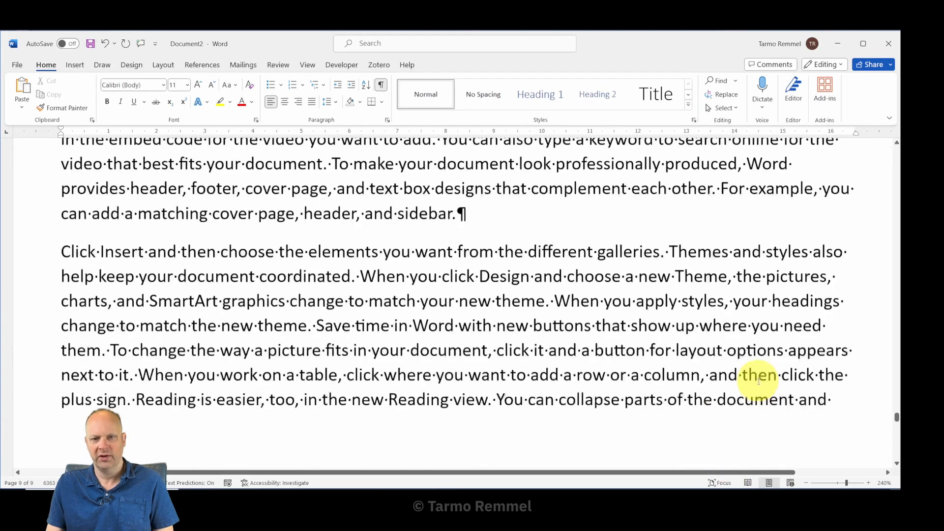
{"action": "scroll", "coordinate": [758, 382], "scroll_direction": "up", "scroll_amount": 2}
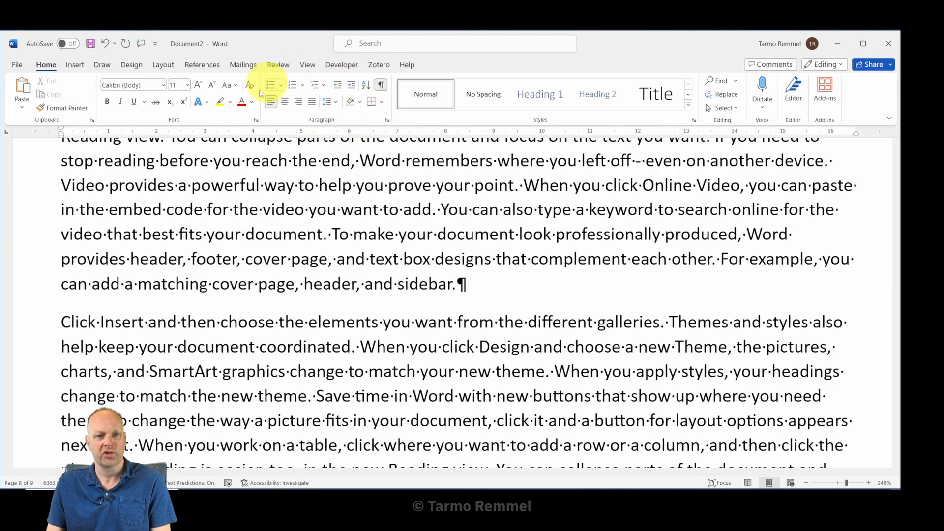
{"action": "left_click", "coordinate": [388, 120]}
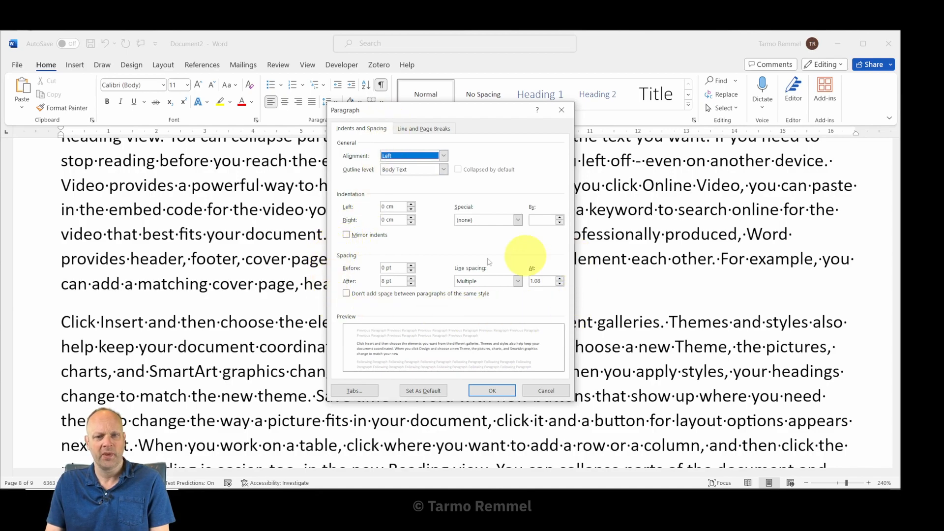
{"action": "left_click", "coordinate": [412, 285]}
{"action": "left_click", "coordinate": [412, 284]}
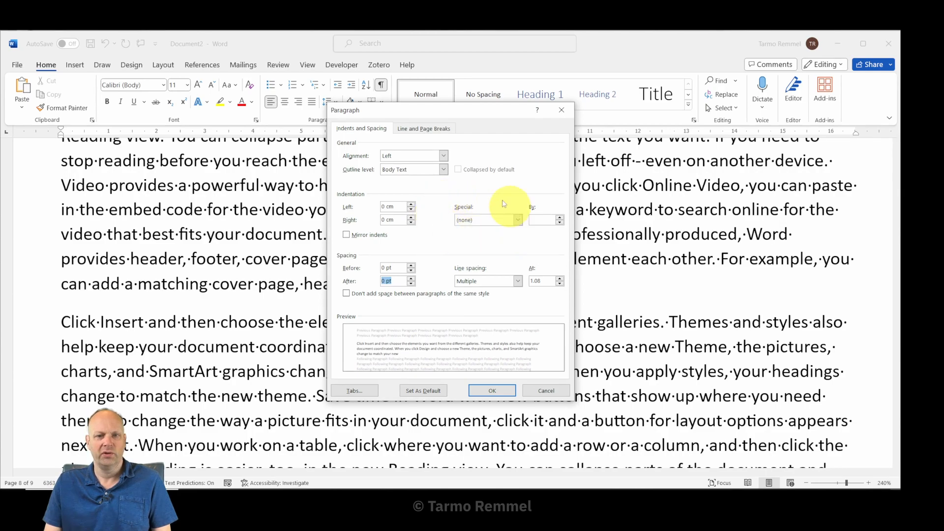
Set a first-line indent of 1.27 cm for the last text paragraph and apply the paragraph settings
{"action": "left_click", "coordinate": [515, 223]}
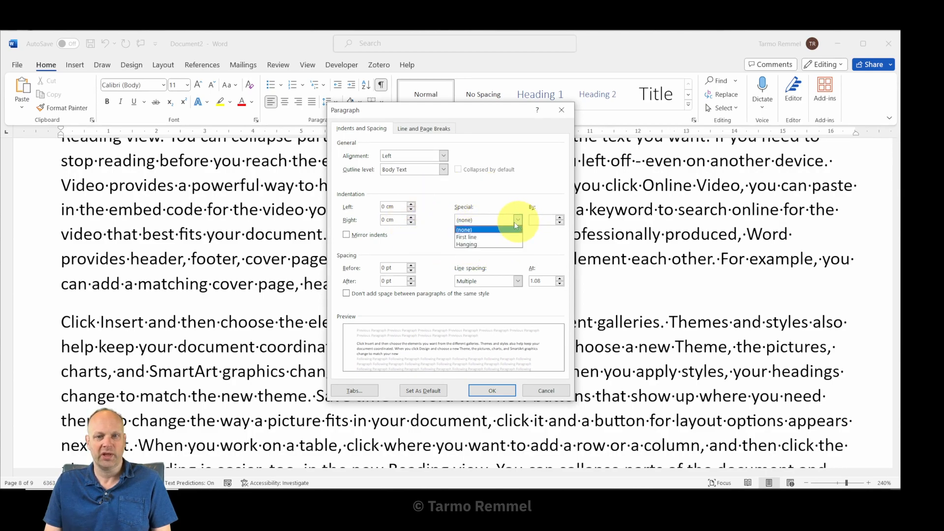
{"action": "left_click", "coordinate": [486, 238]}
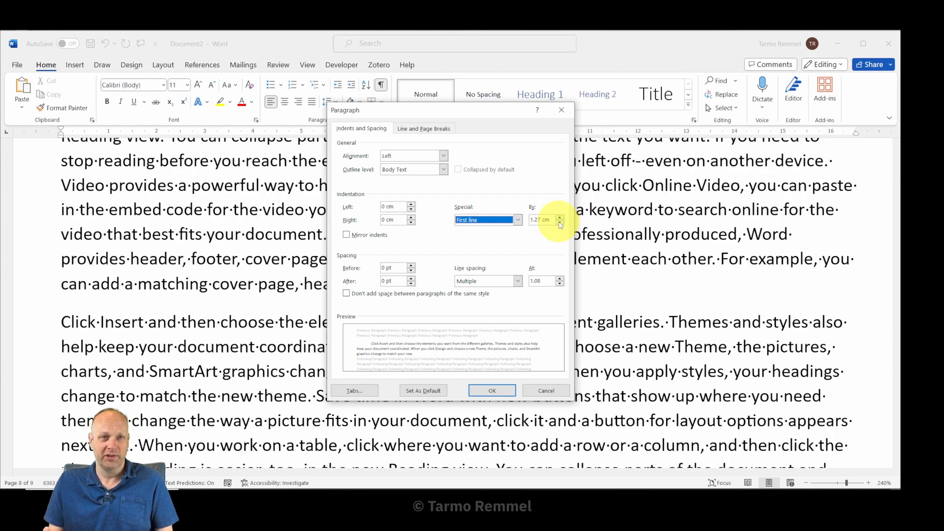
{"action": "left_click", "coordinate": [491, 391]}
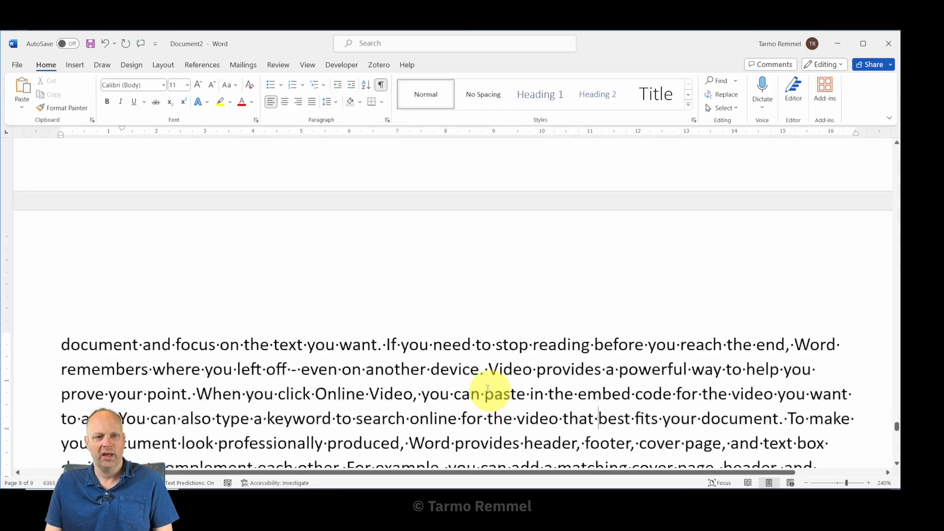
Examine the first-line indent of the last text paragraph against the paragraph above it
{"action": "left_click", "coordinate": [808, 484]}
{"action": "left_click", "coordinate": [807, 483]}
{"action": "left_click", "coordinate": [807, 483]}
{"action": "left_click", "coordinate": [808, 483]}
{"action": "left_click", "coordinate": [807, 483]}
{"action": "left_click", "coordinate": [807, 483]}
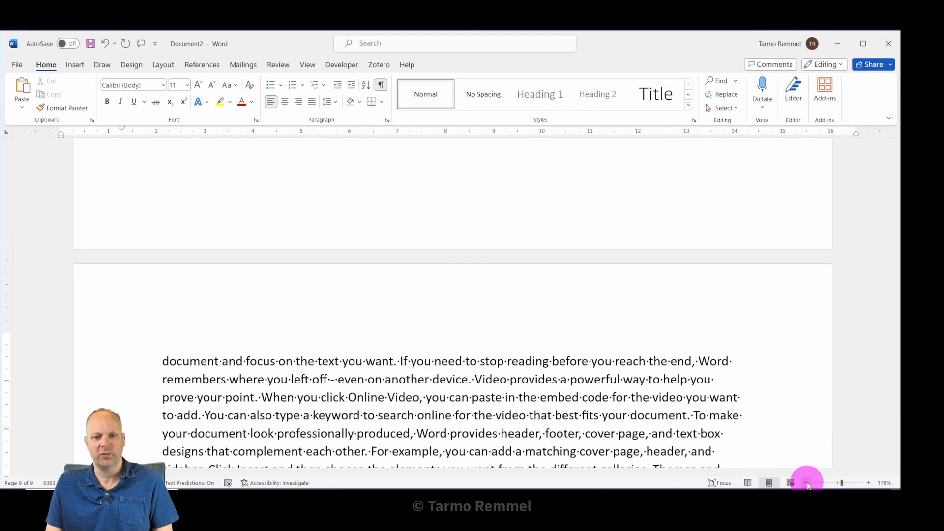
{"action": "left_click", "coordinate": [807, 483]}
{"action": "left_click", "coordinate": [807, 483]}
{"action": "left_click", "coordinate": [808, 483]}
{"action": "left_click", "coordinate": [807, 484]}
{"action": "left_click", "coordinate": [807, 484]}
{"action": "scroll", "coordinate": [660, 366], "scroll_direction": "up", "scroll_amount": 10}
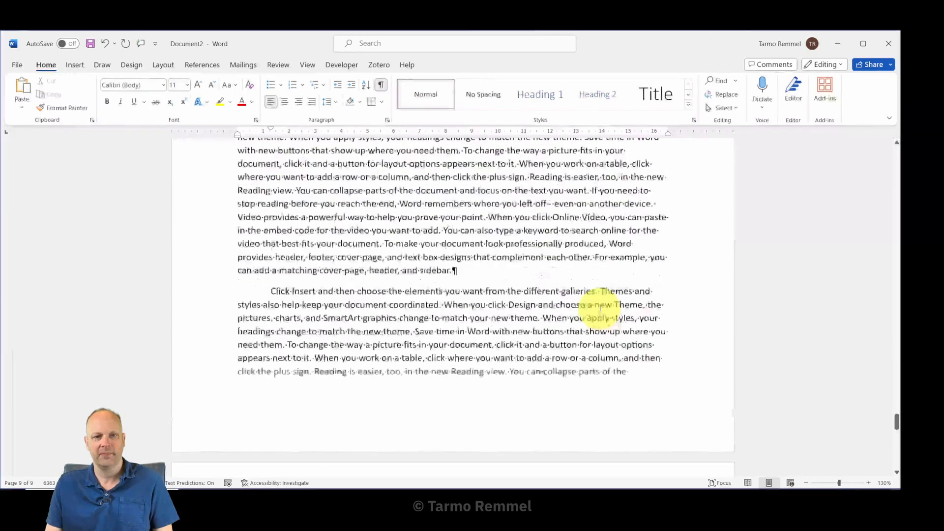
{"action": "scroll", "coordinate": [598, 310], "scroll_direction": "up", "scroll_amount": 3}
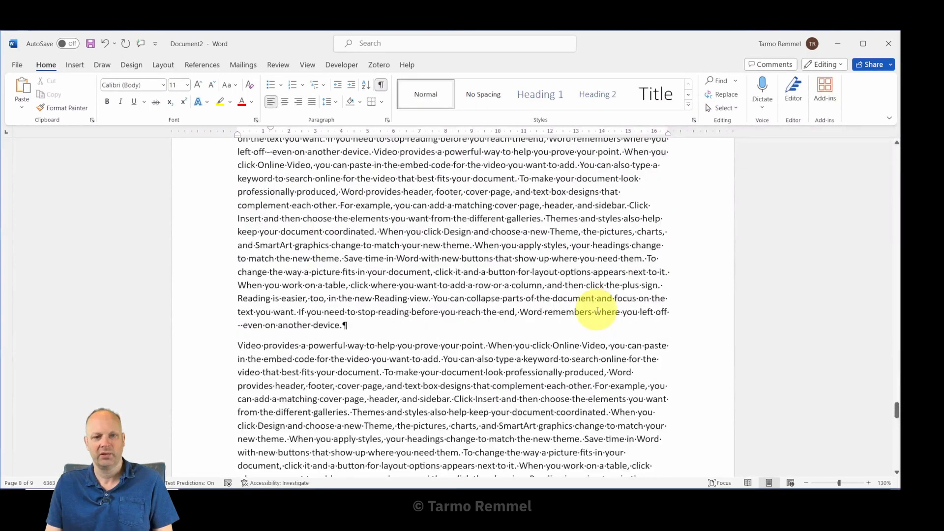
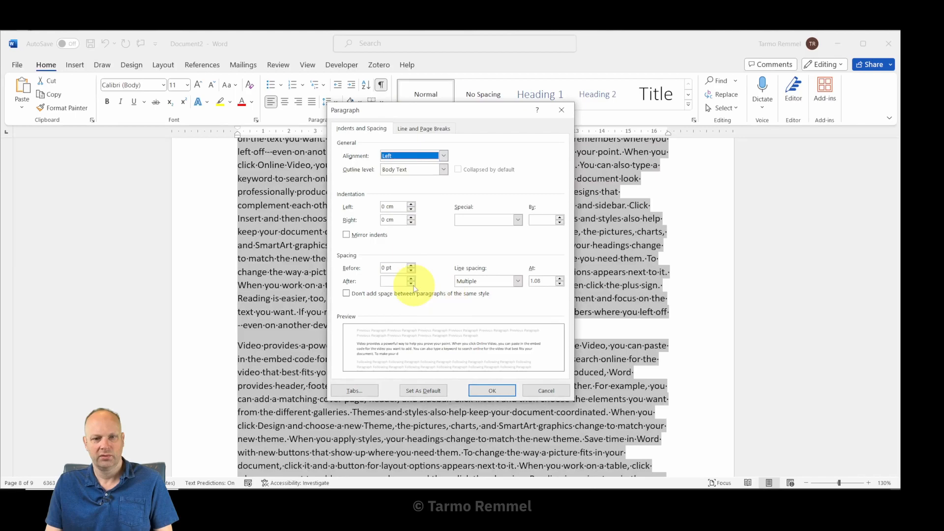
{"action": "left_click", "coordinate": [411, 283]}
{"action": "left_click", "coordinate": [411, 284]}
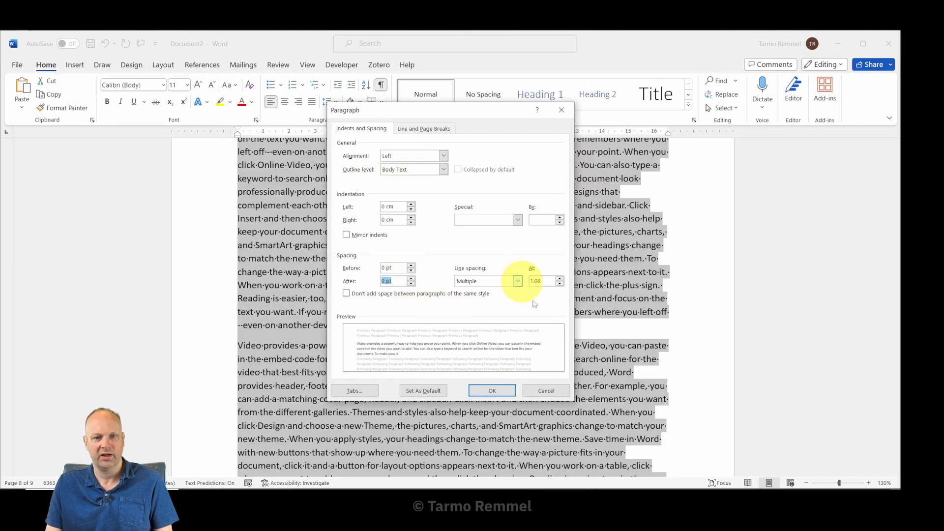
{"action": "left_click", "coordinate": [544, 392]}
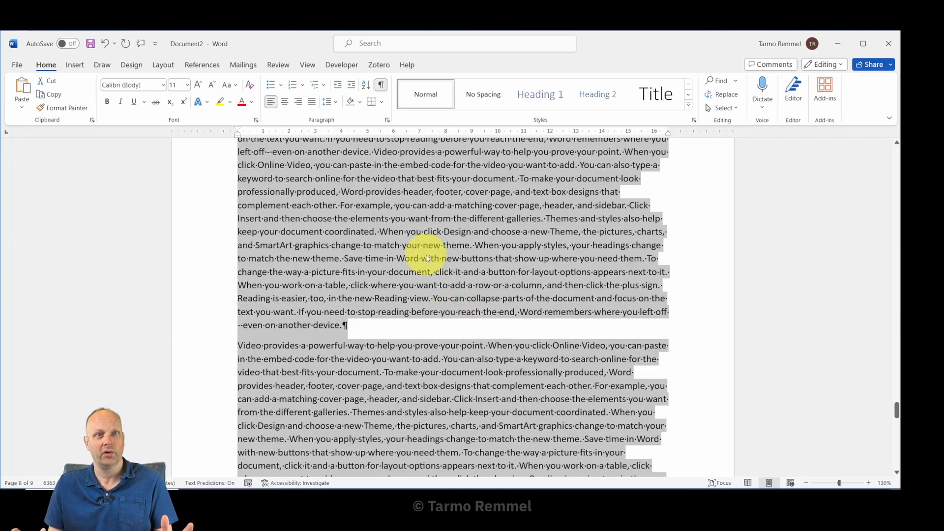
Set the spacing after all selected paragraphs to 0 pt and give them a 1.27 cm first-line indent
{"action": "left_click", "coordinate": [388, 120]}
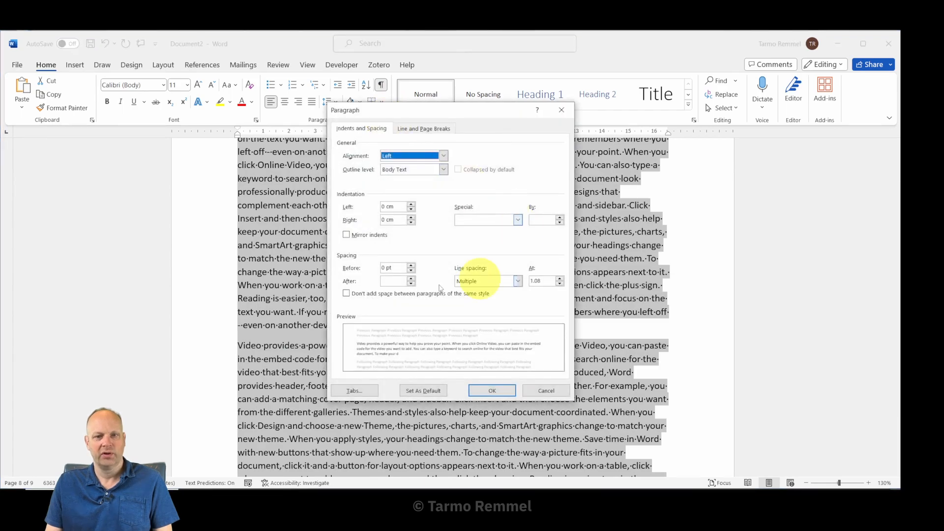
{"action": "left_click", "coordinate": [412, 284]}
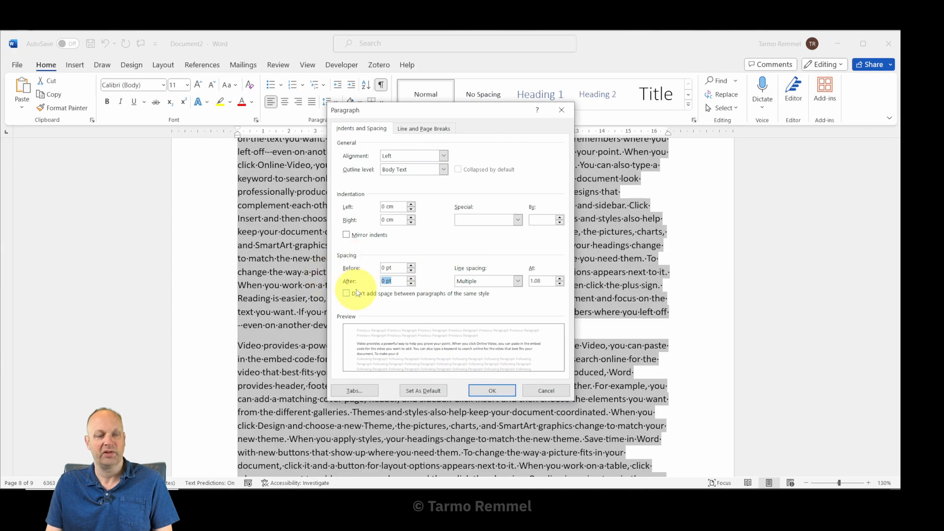
{"action": "left_click", "coordinate": [516, 220]}
{"action": "left_click", "coordinate": [475, 238]}
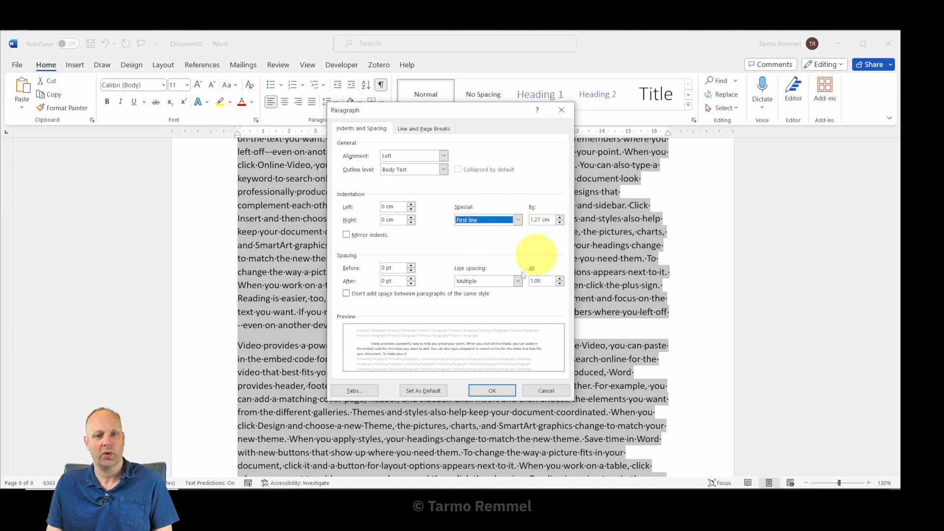
{"action": "left_click", "coordinate": [495, 390]}
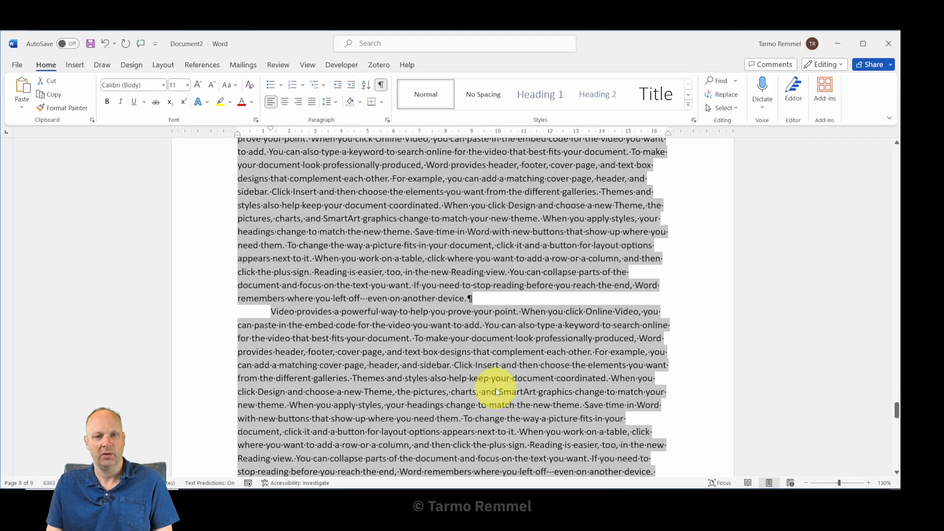
{"action": "left_click", "coordinate": [475, 241]}
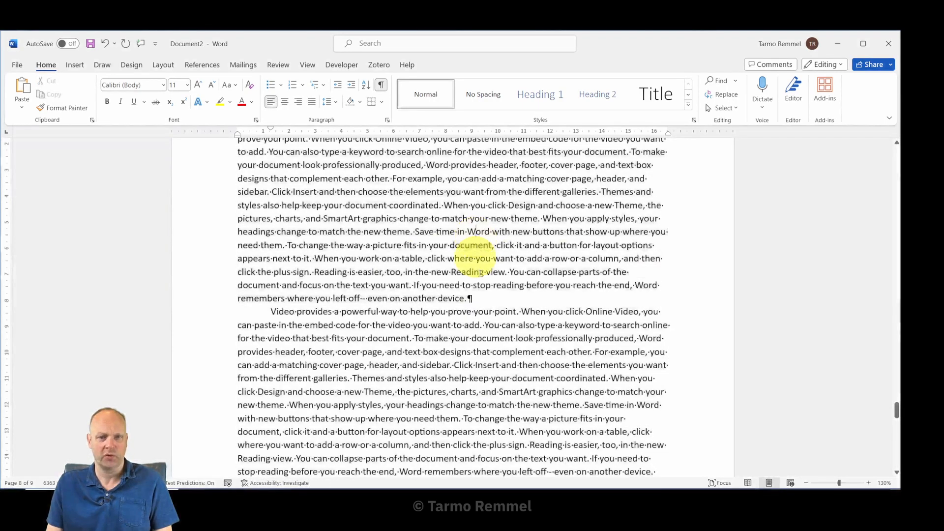
Examine how the paragraph marks and first-line indents separate the paragraphs on the last pages, enlarging the view to 150%
{"action": "left_click", "coordinate": [469, 298]}
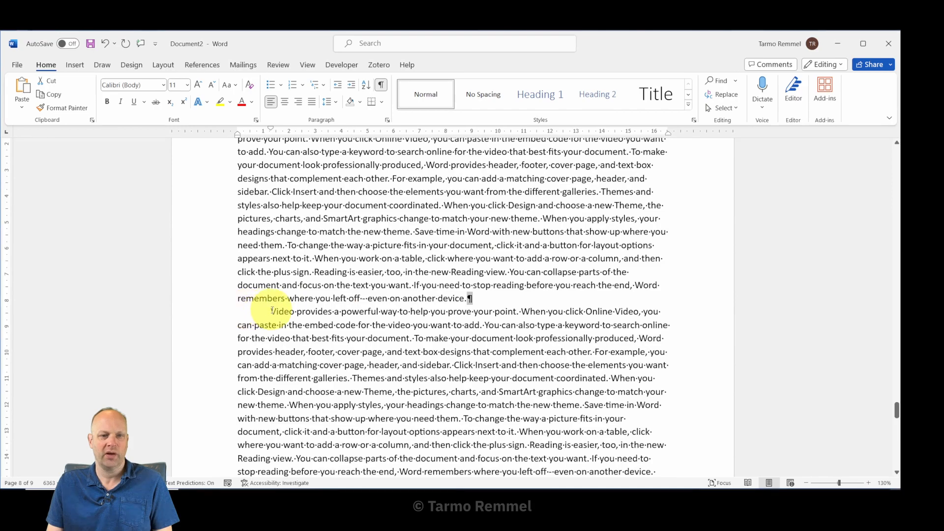
{"action": "key", "text": "Delete"}
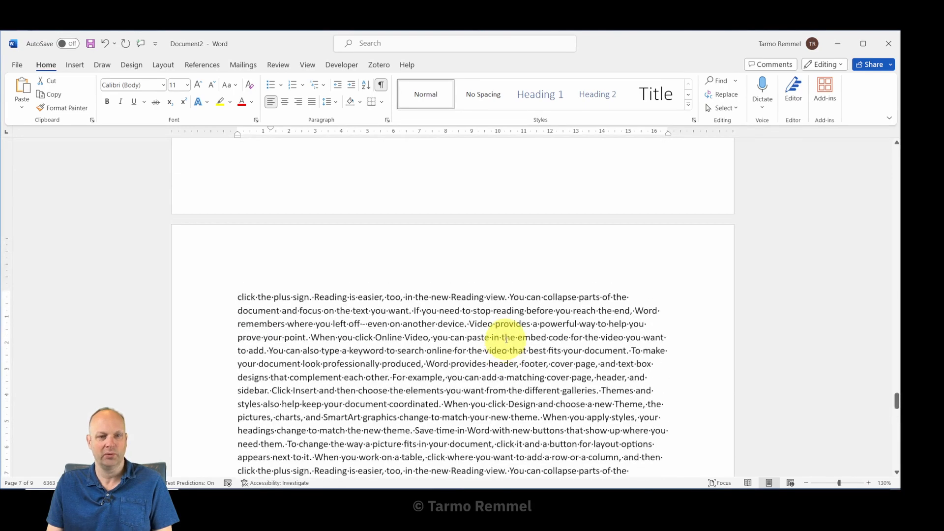
{"action": "scroll", "coordinate": [507, 340], "scroll_direction": "up", "scroll_amount": 8}
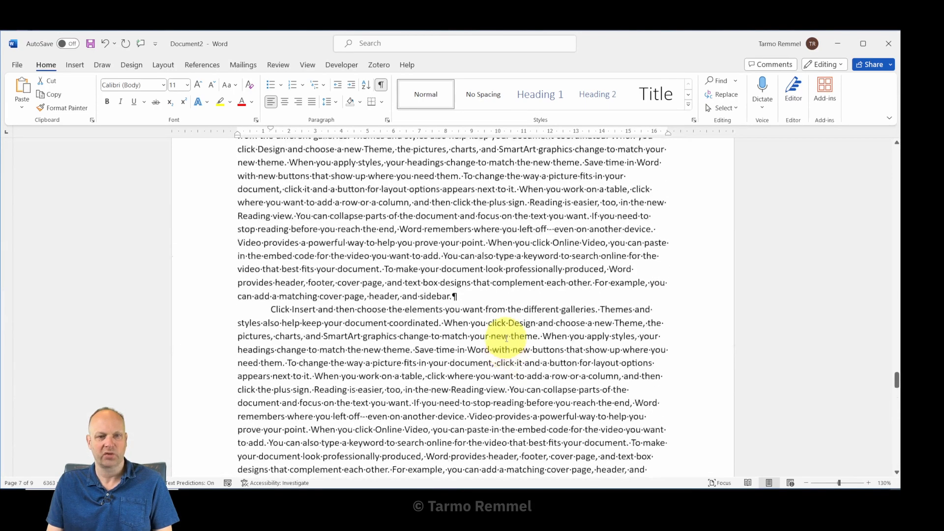
{"action": "scroll", "coordinate": [507, 339], "scroll_direction": "up", "scroll_amount": 2}
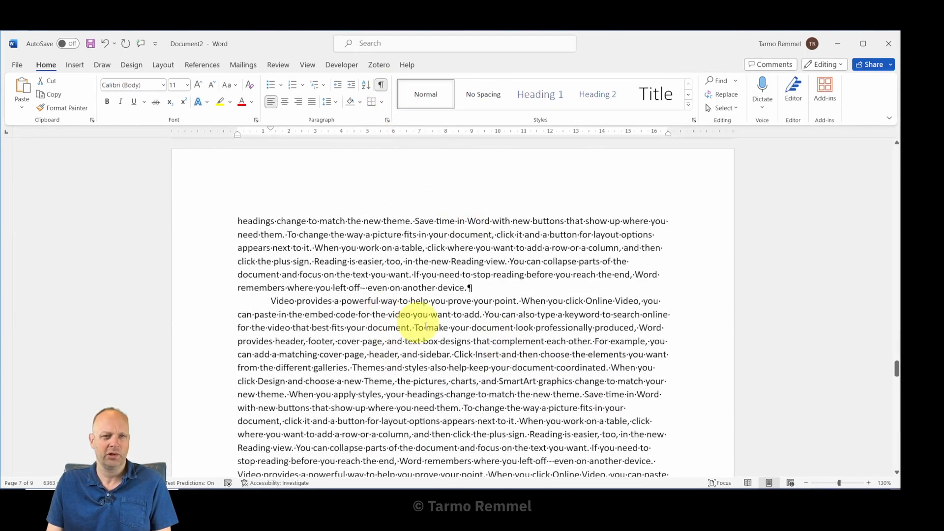
{"action": "left_click", "coordinate": [870, 483]}
{"action": "left_click", "coordinate": [869, 483]}
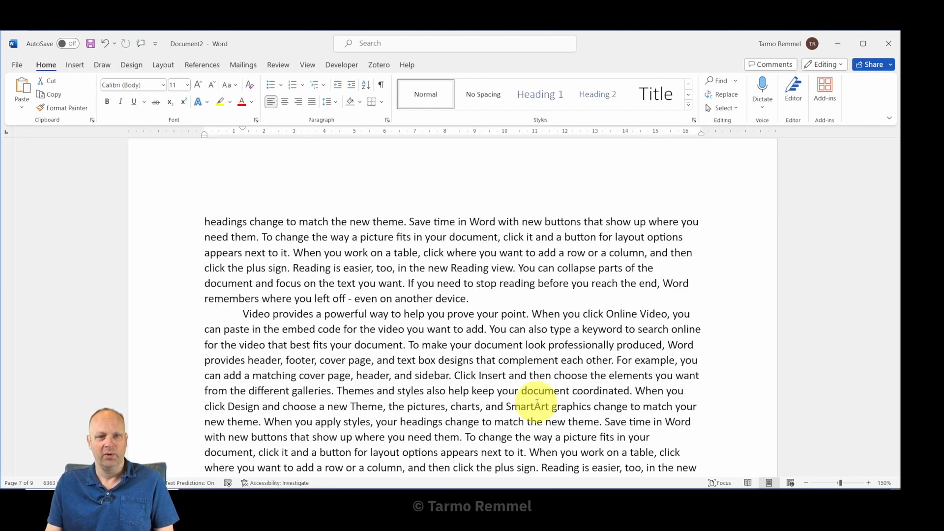
Insert a page break after the page 7 paragraph ending "even on another device." and delete the empty paragraph starting the new page
{"action": "left_click", "coordinate": [486, 297]}
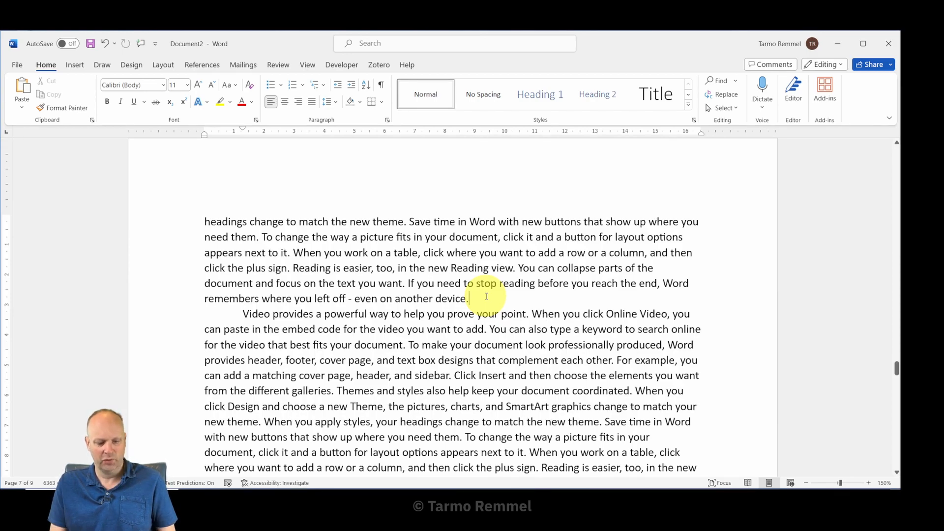
{"action": "key", "text": "ctrl+Return"}
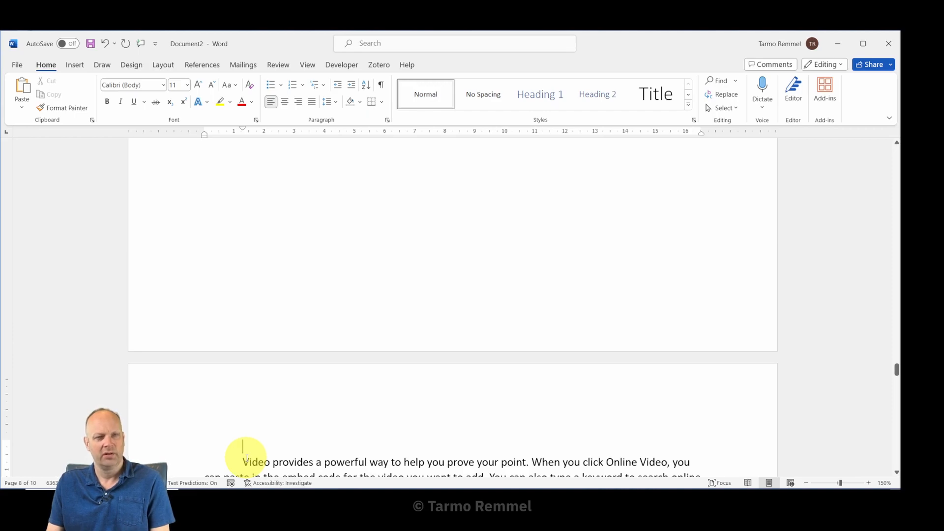
{"action": "left_click", "coordinate": [382, 86]}
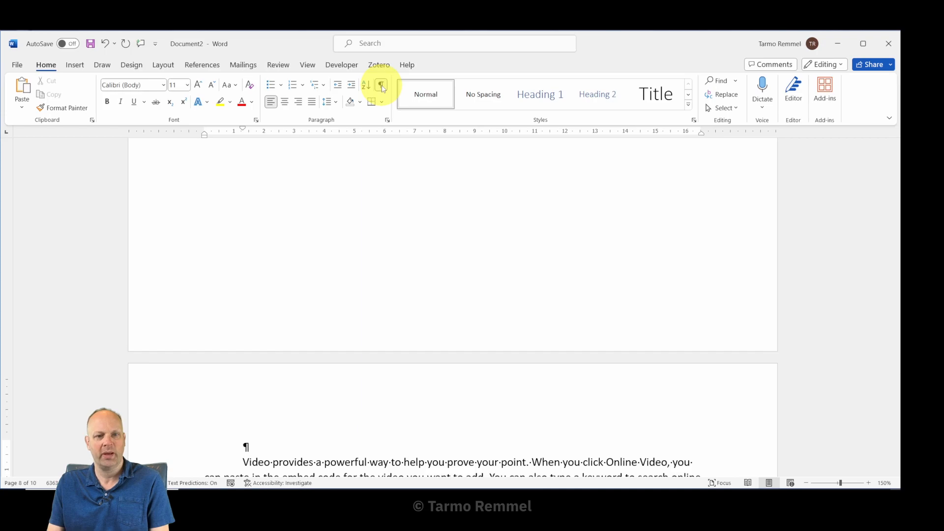
{"action": "left_click", "coordinate": [245, 446]}
{"action": "key", "text": "Delete"}
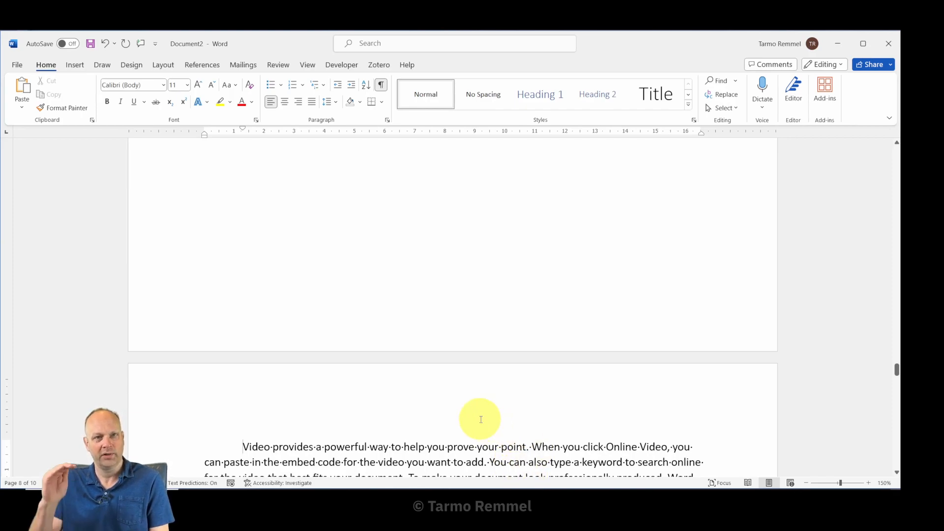
Examine the page break mark on page 7 and where the text continues on the following page
{"action": "scroll", "coordinate": [480, 416], "scroll_direction": "up", "scroll_amount": 3}
{"action": "scroll", "coordinate": [478, 411], "scroll_direction": "up", "scroll_amount": 5}
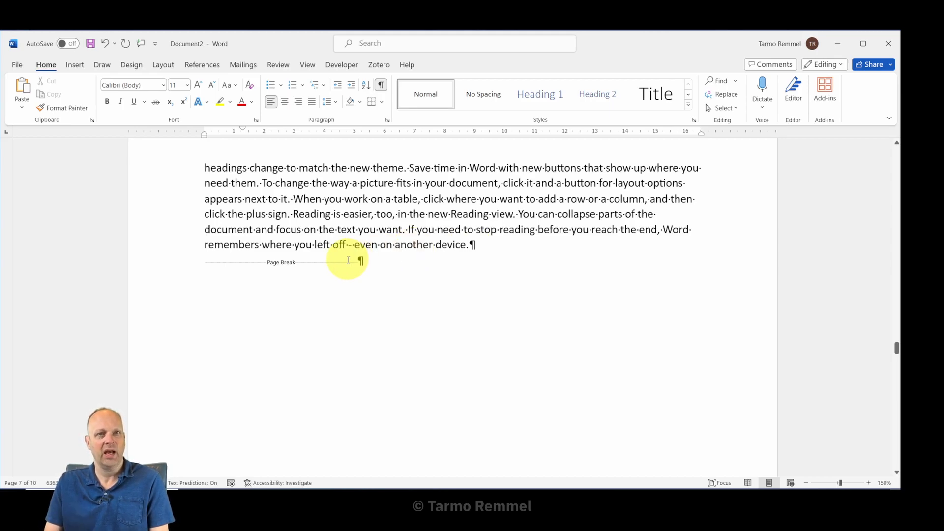
{"action": "scroll", "coordinate": [347, 261], "scroll_direction": "down", "scroll_amount": 5}
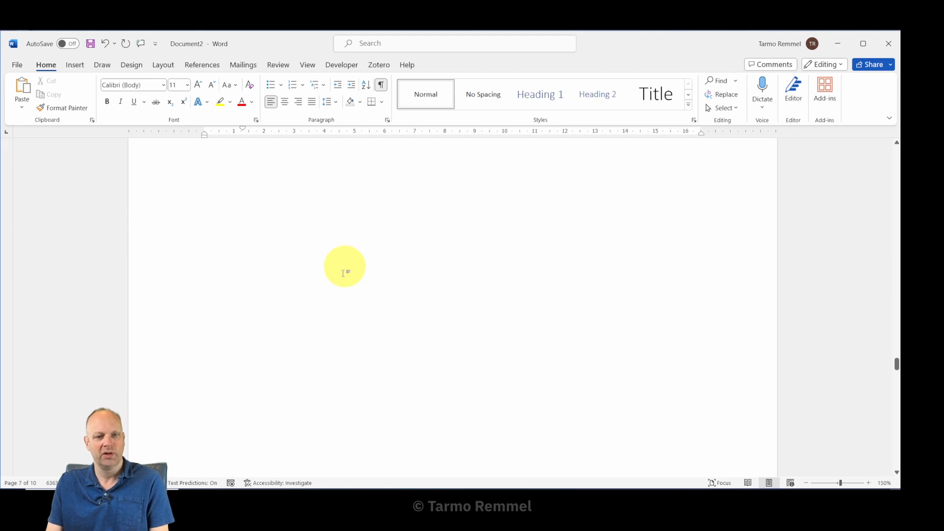
{"action": "scroll", "coordinate": [343, 273], "scroll_direction": "down", "scroll_amount": 5}
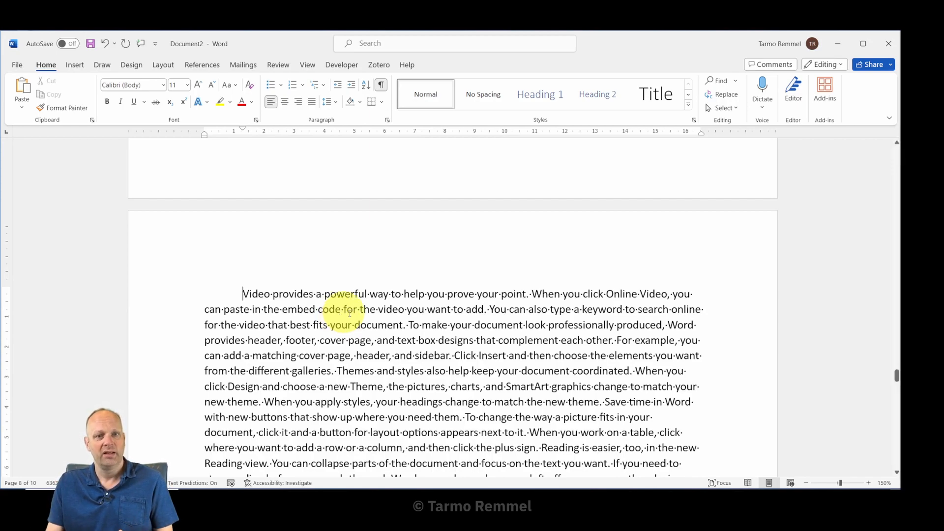
{"action": "scroll", "coordinate": [232, 310], "scroll_direction": "up", "scroll_amount": 1}
{"action": "scroll", "coordinate": [233, 309], "scroll_direction": "up", "scroll_amount": 20}
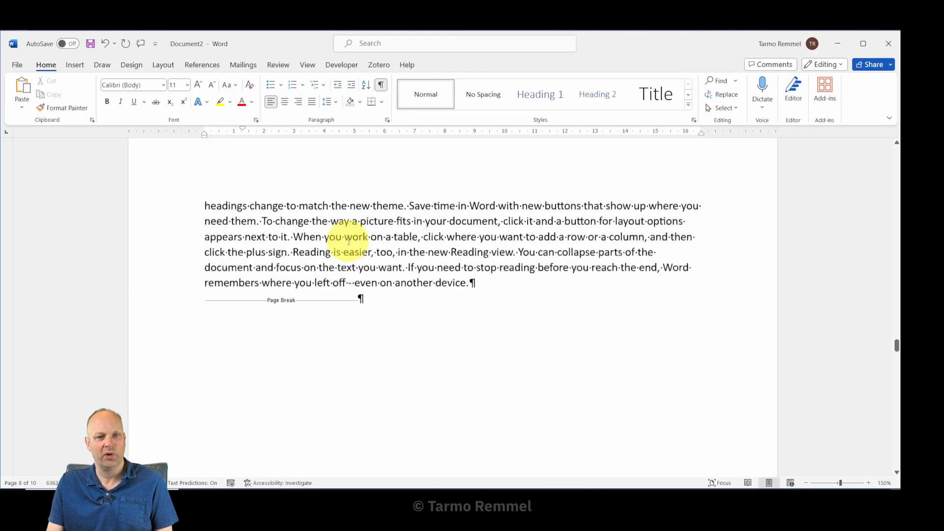
{"action": "scroll", "coordinate": [313, 408], "scroll_direction": "down", "scroll_amount": 2}
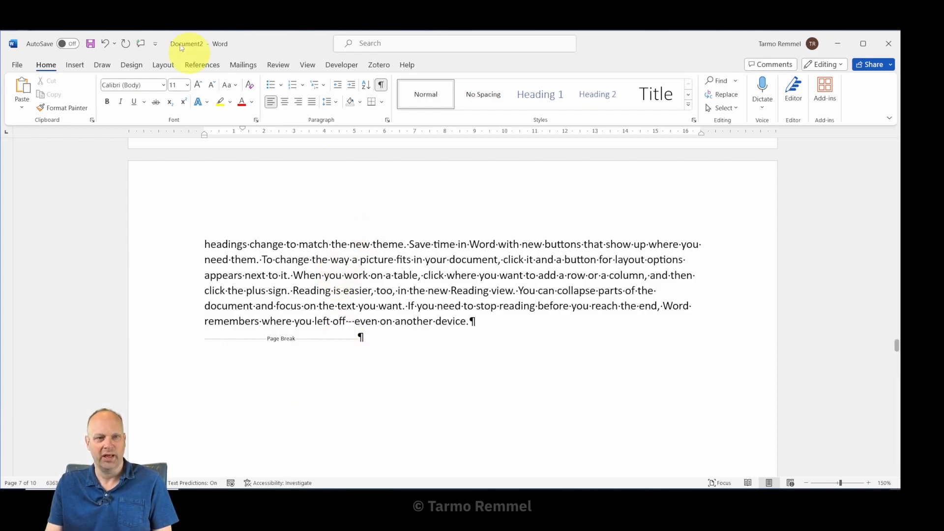
Undo the empty paragraph's deletion and the page break, and hide the formatting marks
{"action": "left_click", "coordinate": [108, 44]}
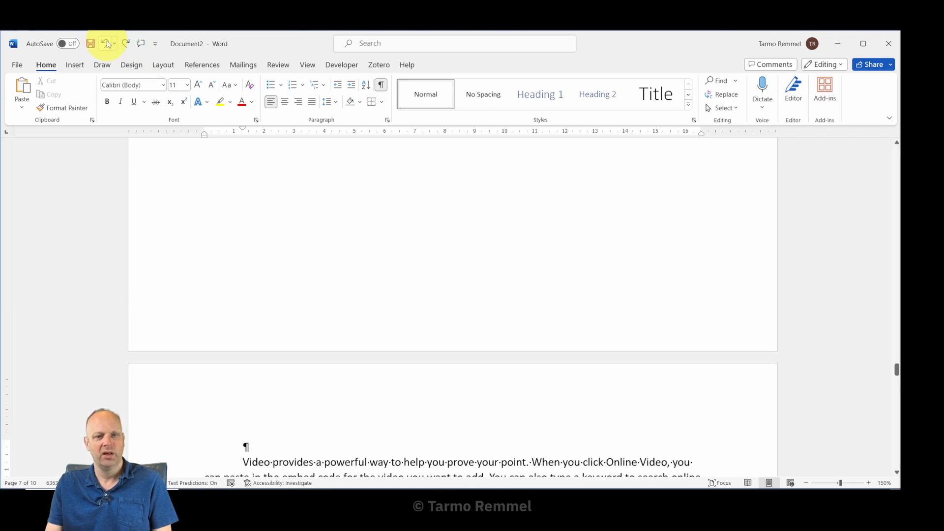
{"action": "left_click", "coordinate": [107, 44]}
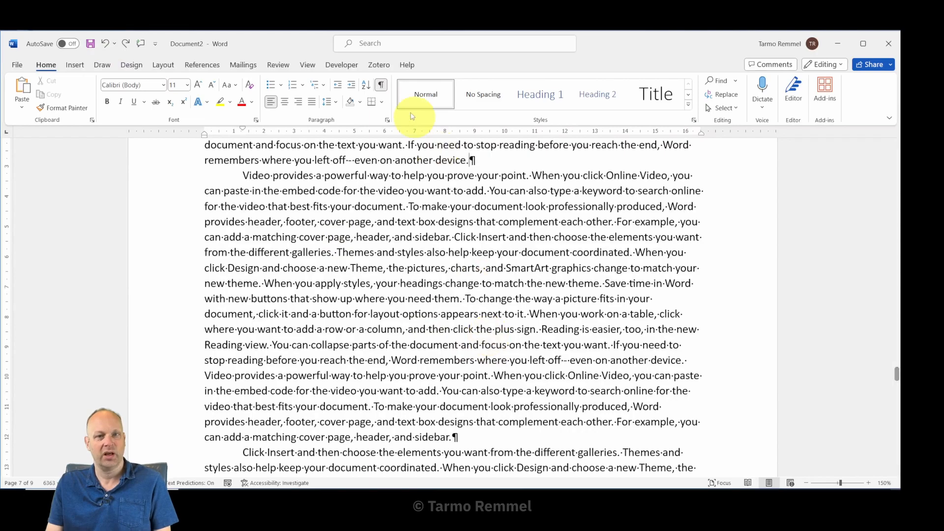
{"action": "left_click", "coordinate": [381, 86]}
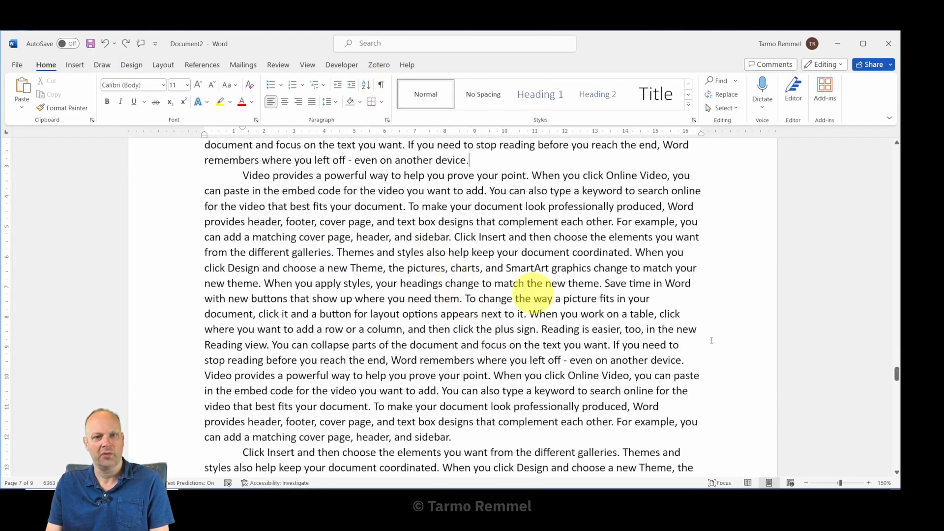
Change the font color of the page 7 paragraph beginning "Video provides a powerful way" to a light blue theme color
{"action": "left_click", "coordinate": [805, 483]}
{"action": "left_click", "coordinate": [805, 483]}
{"action": "left_click", "coordinate": [805, 483]}
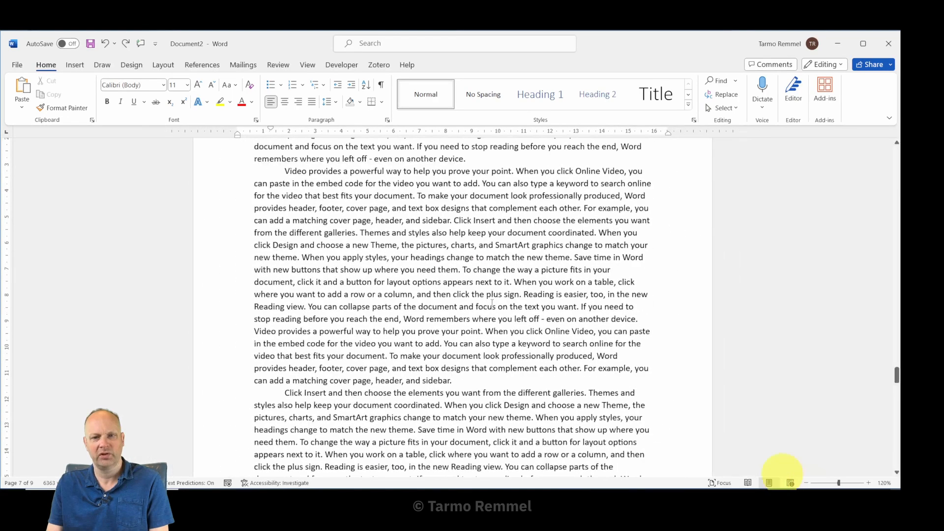
{"action": "scroll", "coordinate": [472, 289], "scroll_direction": "down", "scroll_amount": 1}
{"action": "scroll", "coordinate": [472, 289], "scroll_direction": "up", "scroll_amount": 1}
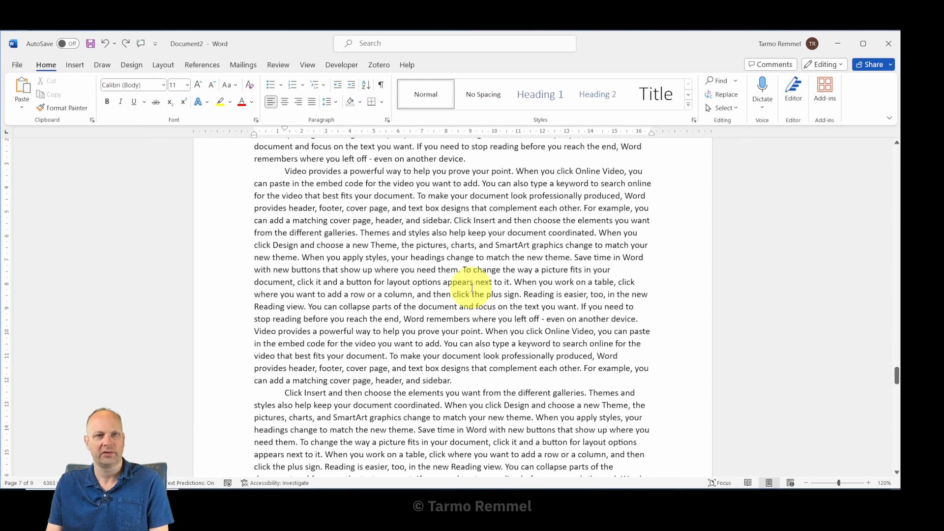
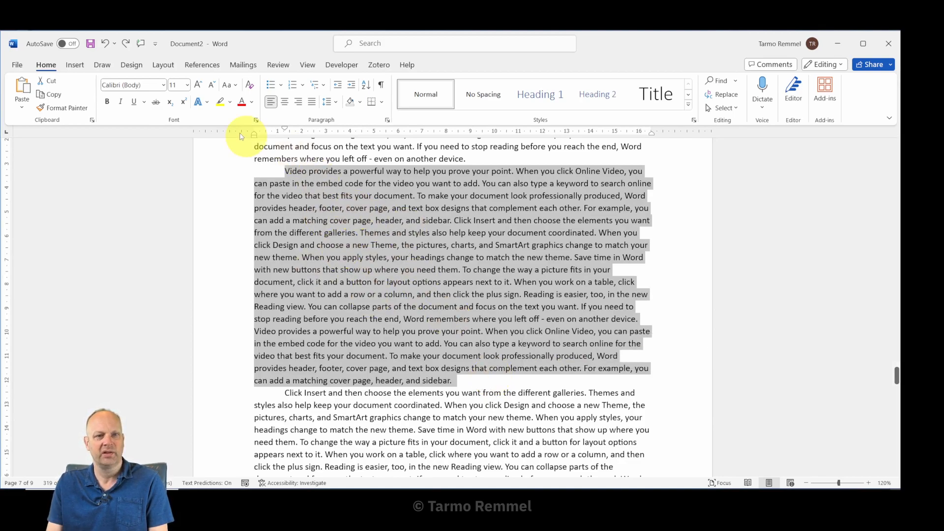
{"action": "left_click", "coordinate": [252, 101]}
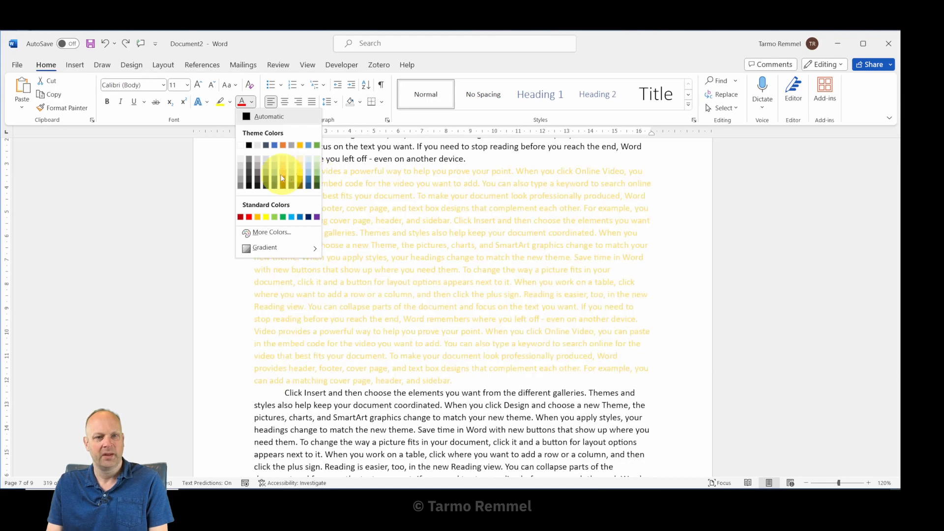
{"action": "left_click", "coordinate": [274, 176]}
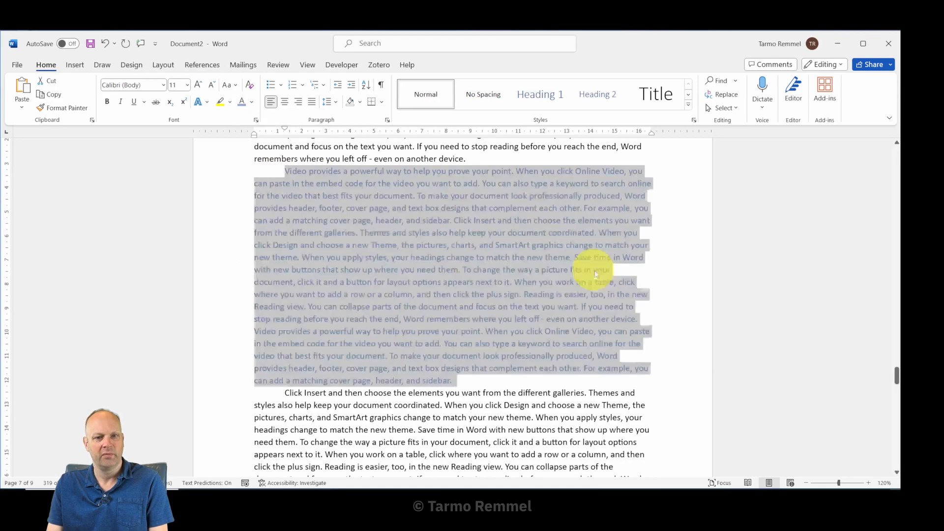
{"action": "left_click", "coordinate": [700, 279]}
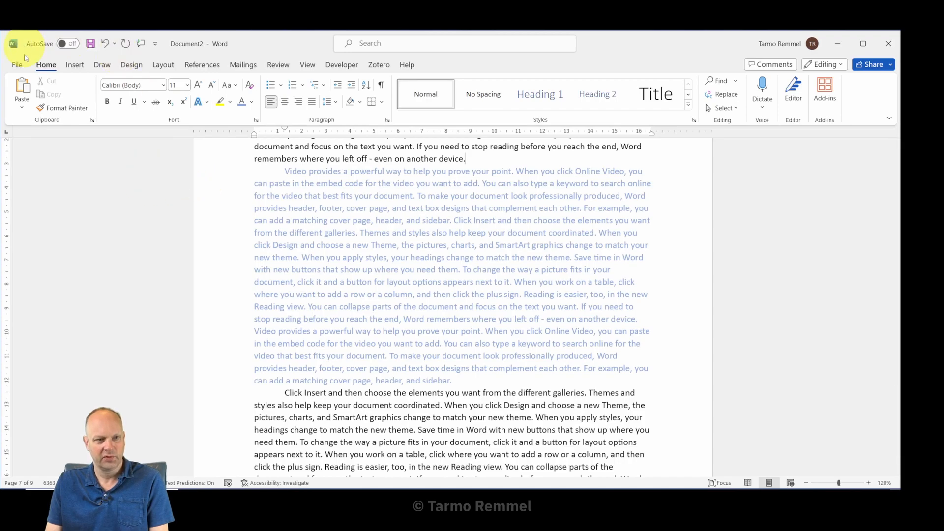
Insert a Next Page section break after the paragraph ending "even on another device.", just before the light blue paragraph
{"action": "left_click", "coordinate": [157, 67]}
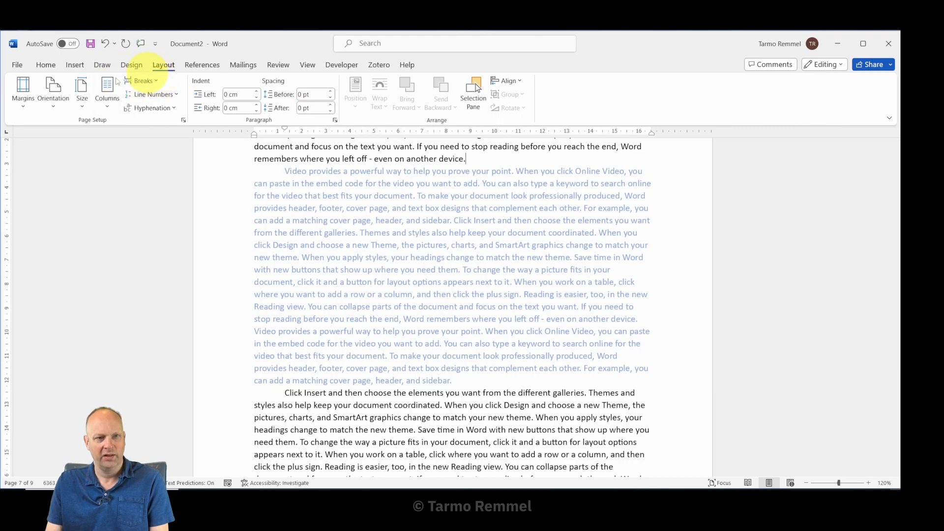
{"action": "left_click", "coordinate": [143, 81]}
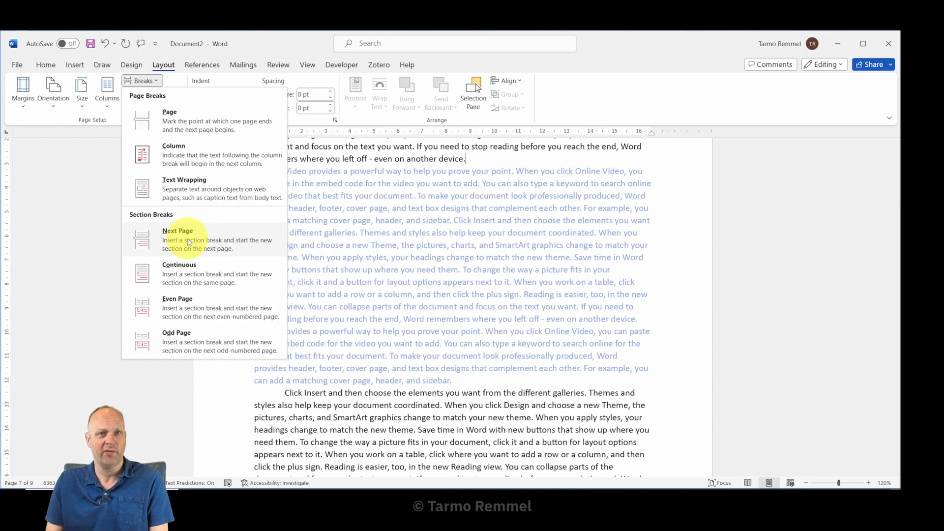
{"action": "left_click", "coordinate": [189, 242]}
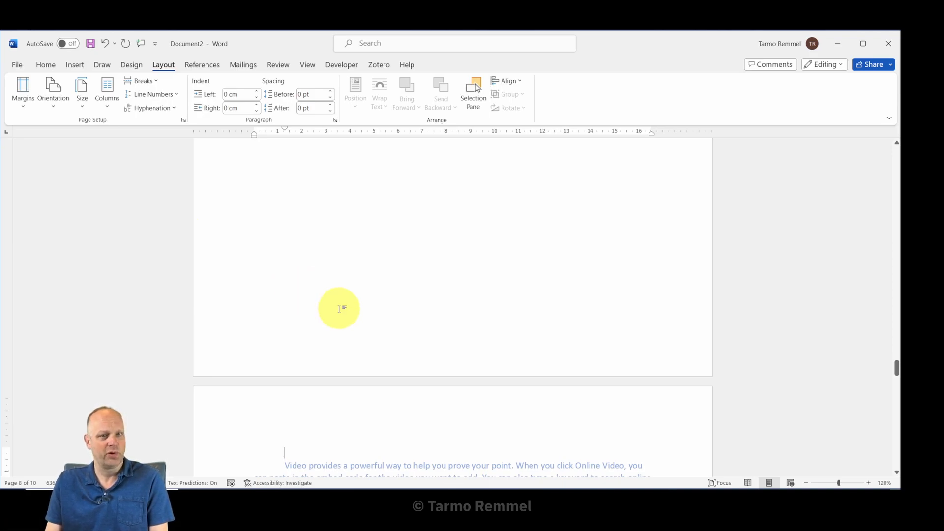
Show the formatting marks to reveal the section break at the end of the page 7 text
{"action": "scroll", "coordinate": [355, 293], "scroll_direction": "up", "scroll_amount": 8}
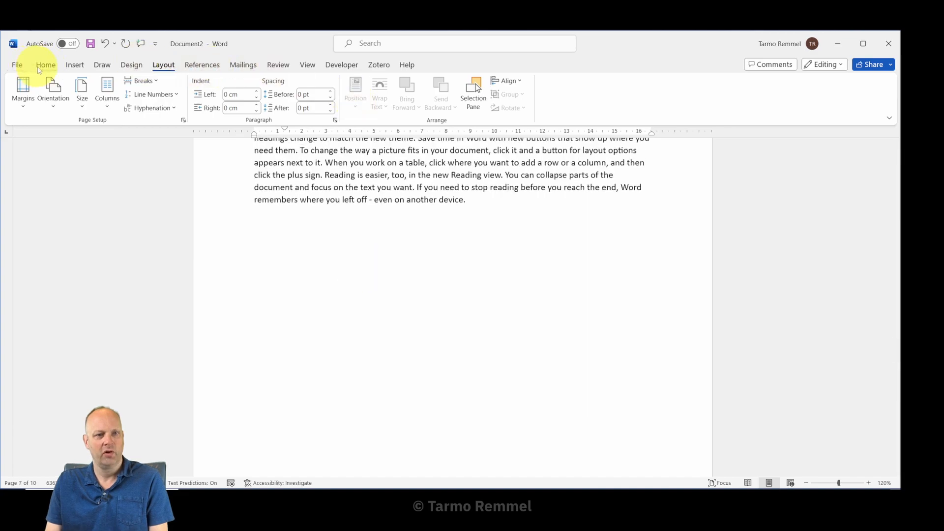
{"action": "left_click", "coordinate": [39, 68]}
{"action": "left_click", "coordinate": [382, 86]}
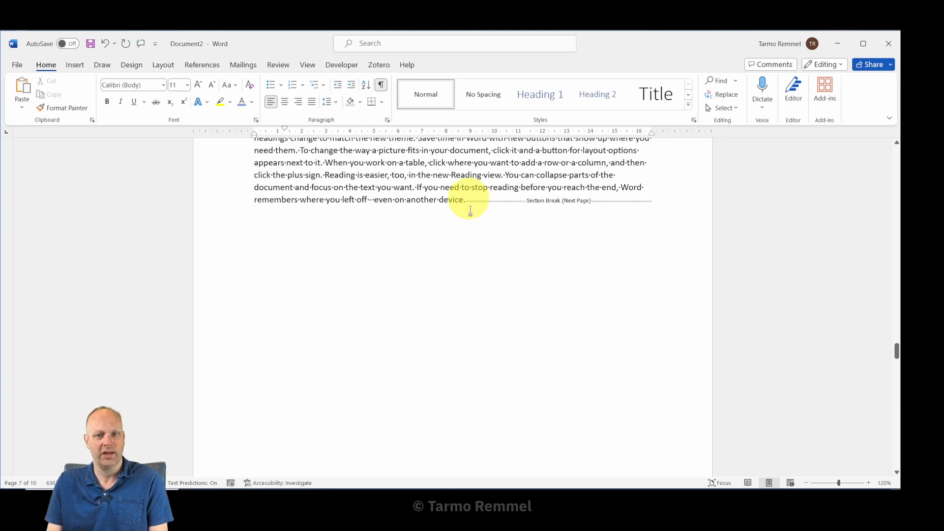
Insert a Next Page section break at the end of the light blue paragraph, after "header, and sidebar."
{"action": "scroll", "coordinate": [474, 211], "scroll_direction": "down", "scroll_amount": 8}
{"action": "scroll", "coordinate": [491, 238], "scroll_direction": "down", "scroll_amount": 5}
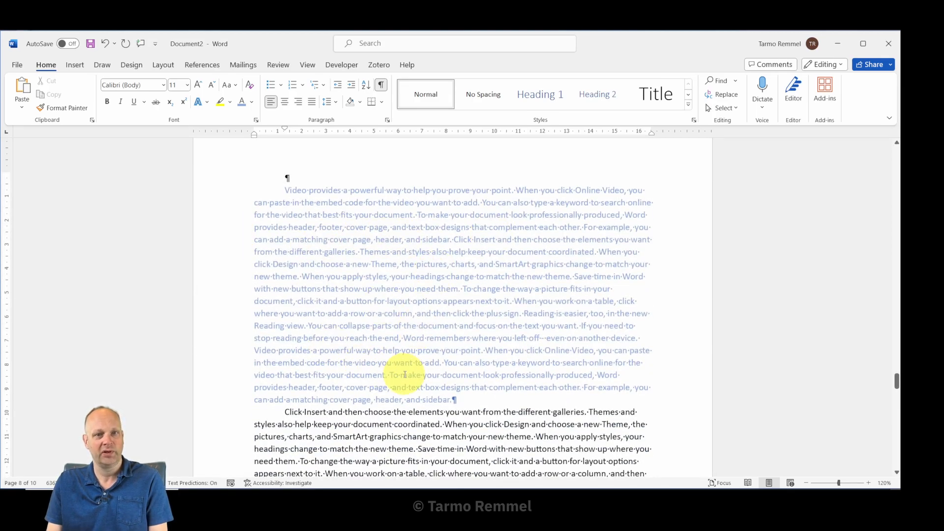
{"action": "left_click", "coordinate": [454, 399]}
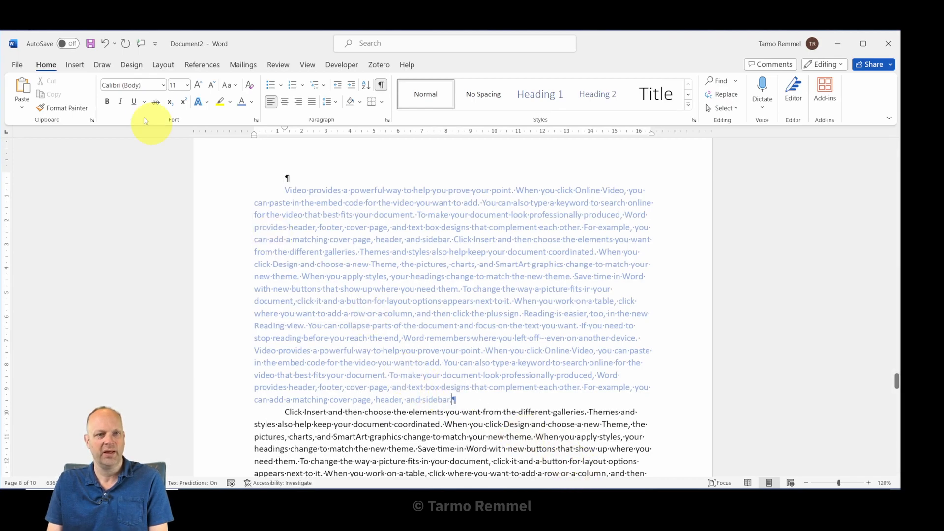
{"action": "left_click", "coordinate": [166, 70]}
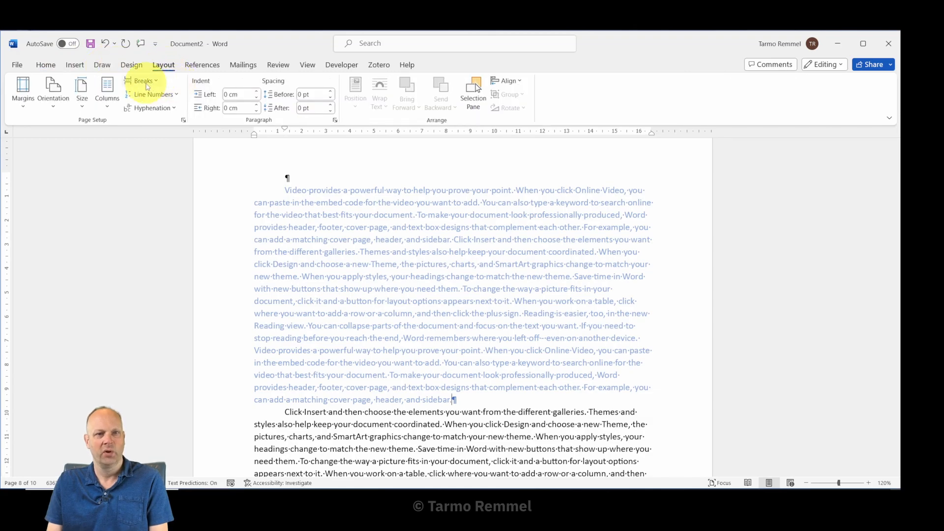
{"action": "left_click", "coordinate": [161, 86]}
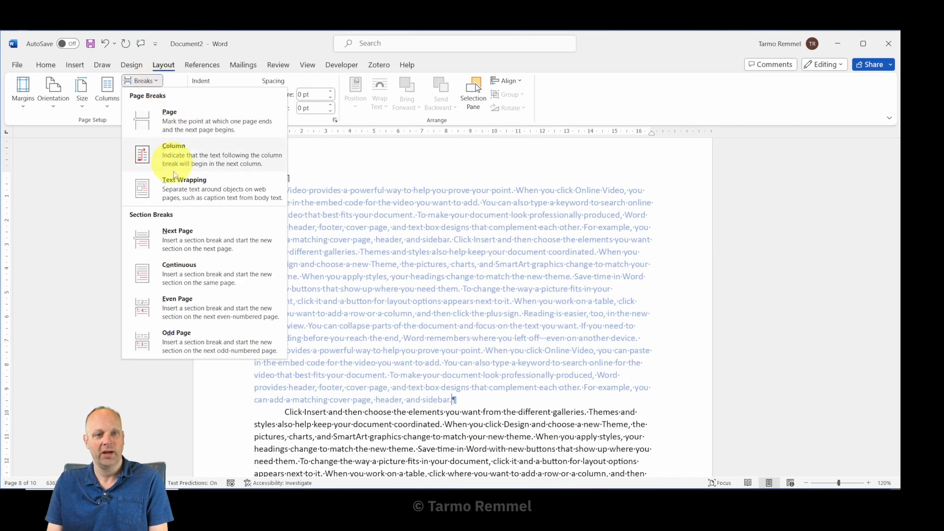
{"action": "left_click", "coordinate": [178, 237]}
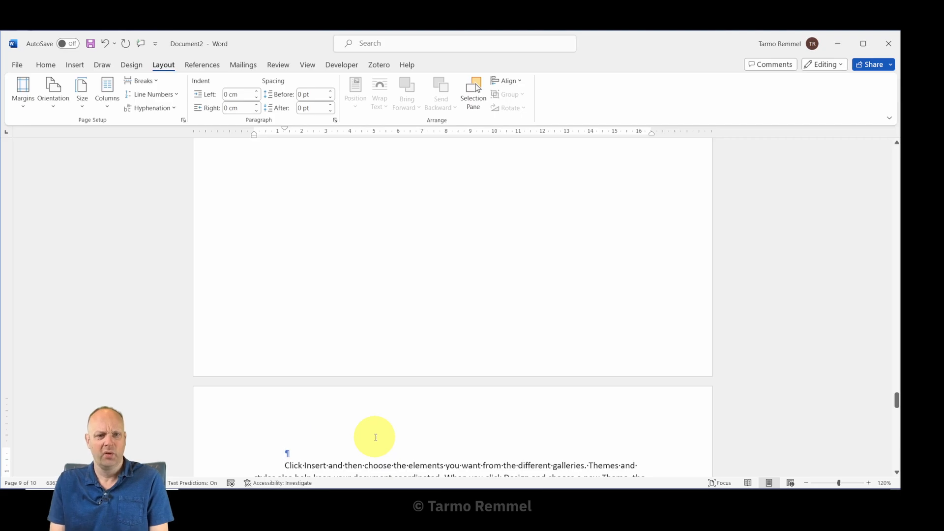
Change the page orientation of the light blue paragraph's section to Landscape
{"action": "scroll", "coordinate": [407, 269], "scroll_direction": "up", "scroll_amount": 5}
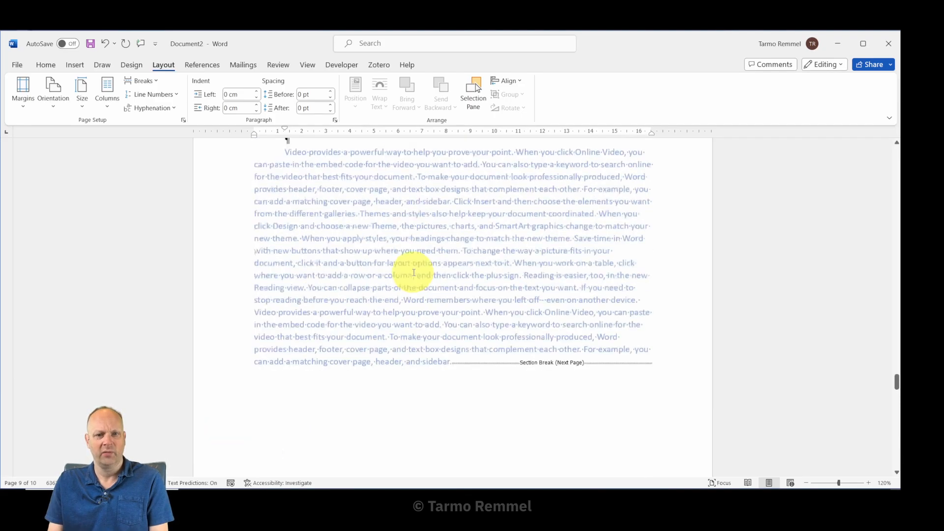
{"action": "scroll", "coordinate": [413, 272], "scroll_direction": "up", "scroll_amount": 1}
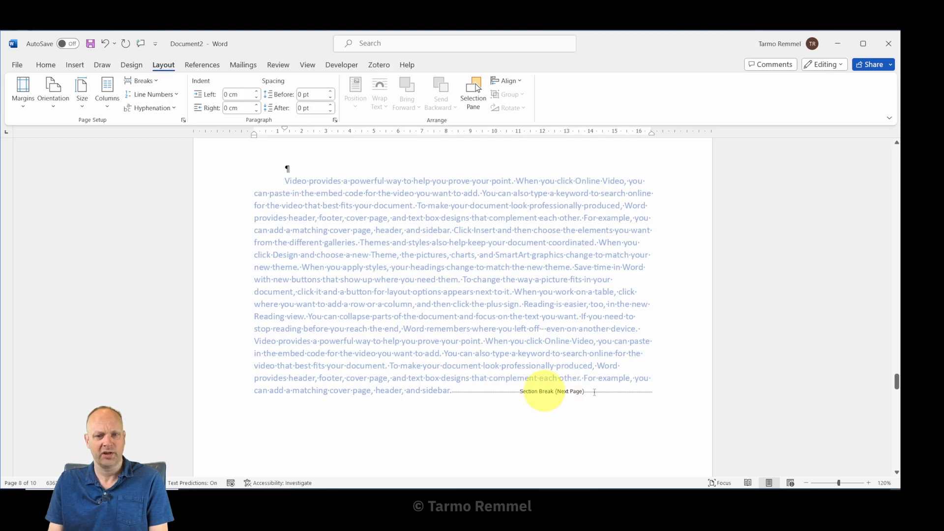
{"action": "scroll", "coordinate": [587, 393], "scroll_direction": "up", "scroll_amount": 10}
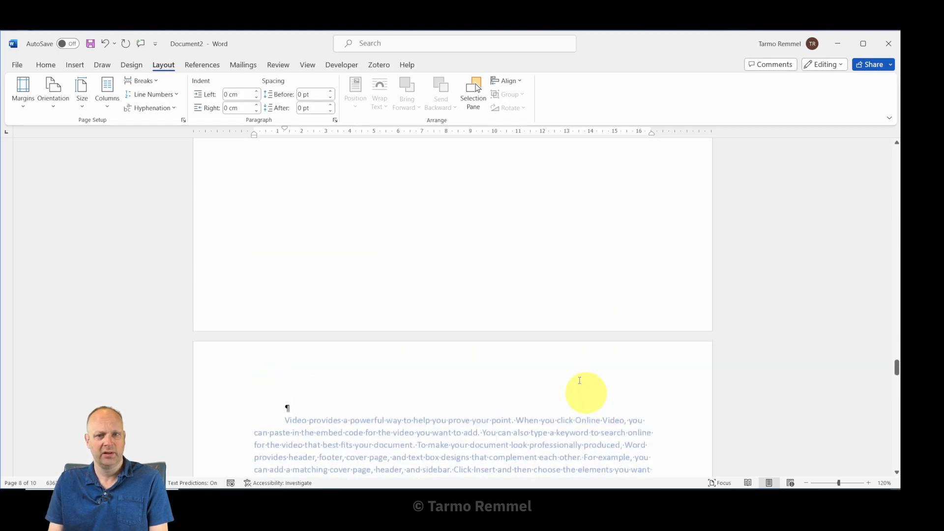
{"action": "scroll", "coordinate": [556, 337], "scroll_direction": "up", "scroll_amount": 3}
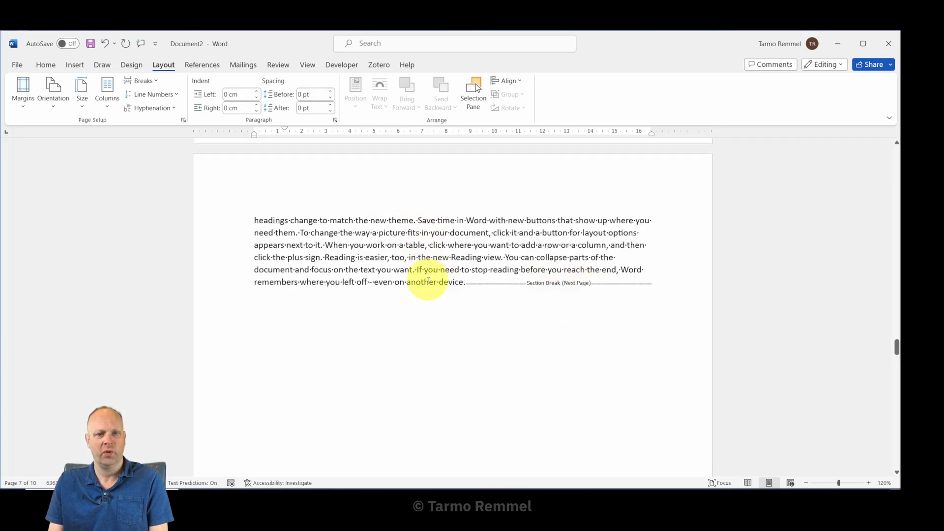
{"action": "scroll", "coordinate": [410, 236], "scroll_direction": "down", "scroll_amount": 10}
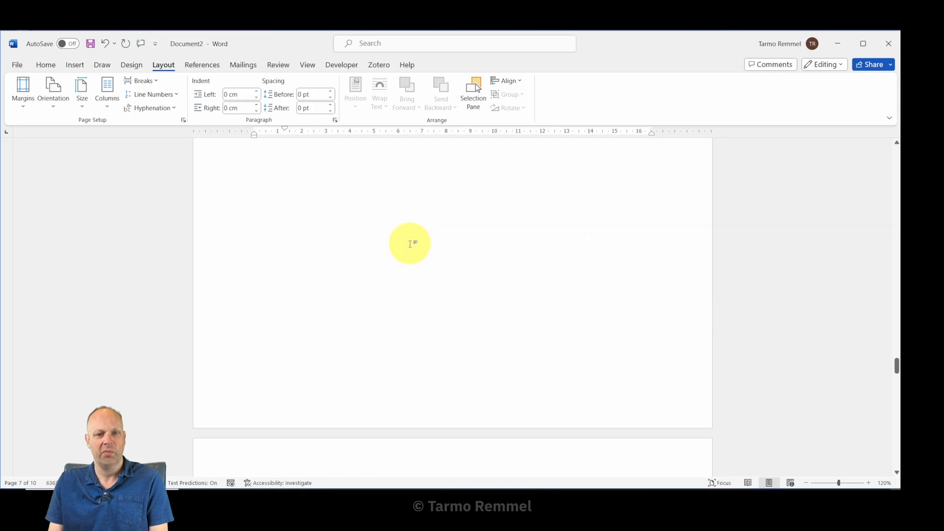
{"action": "scroll", "coordinate": [409, 245], "scroll_direction": "down", "scroll_amount": 5}
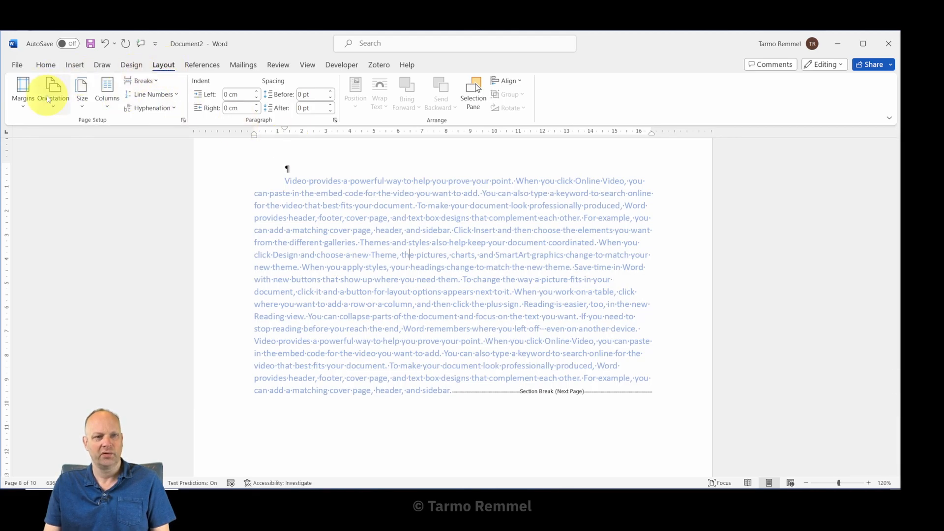
{"action": "left_click", "coordinate": [54, 109]}
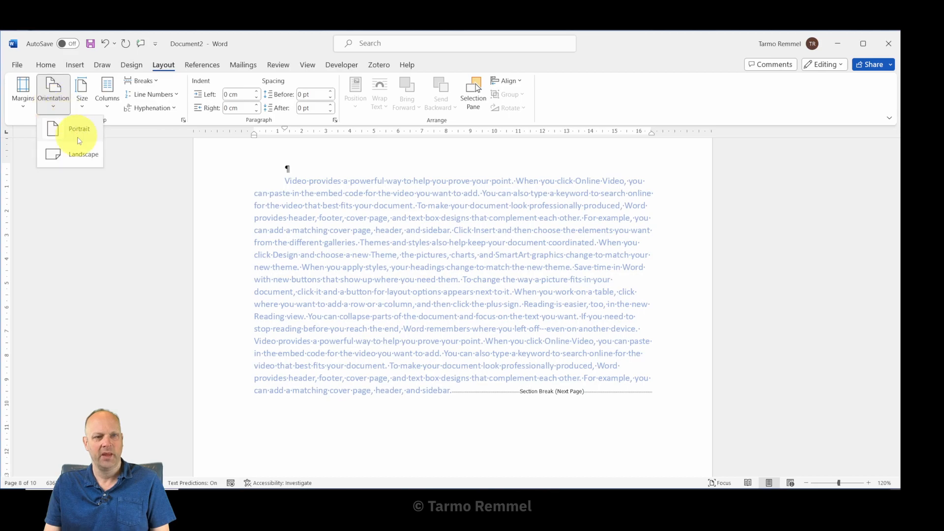
{"action": "left_click", "coordinate": [82, 156]}
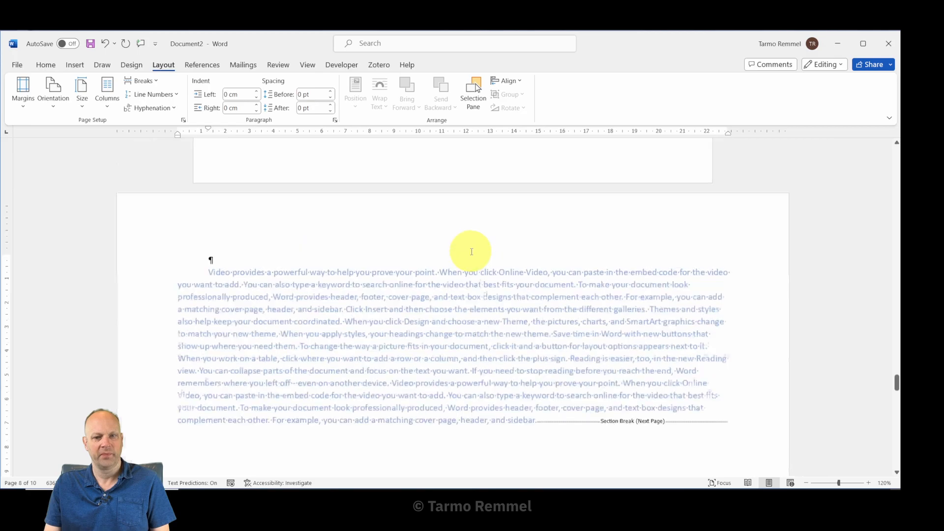
Compare the page orientation of the sections before and after the light blue paragraph's page, checking the section break marks between them
{"action": "scroll", "coordinate": [491, 279], "scroll_direction": "up", "scroll_amount": 3}
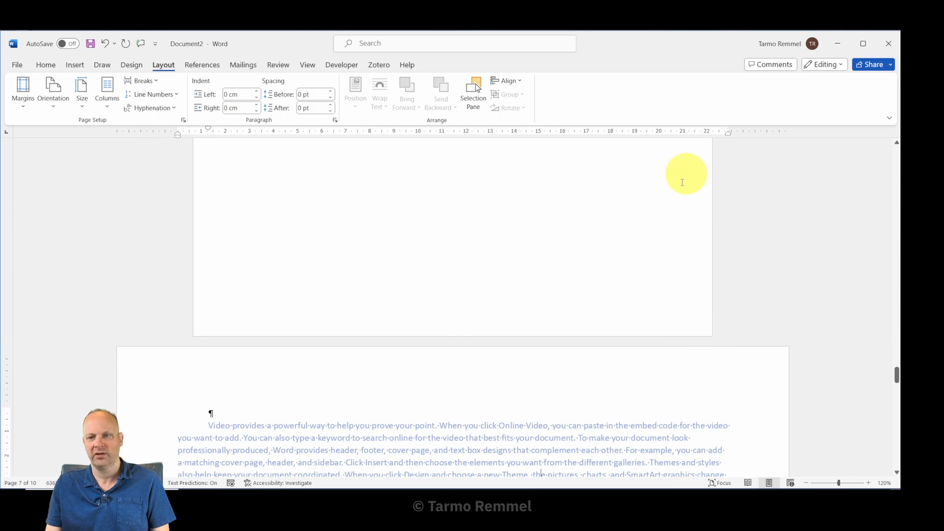
{"action": "scroll", "coordinate": [680, 187], "scroll_direction": "up", "scroll_amount": 3}
{"action": "scroll", "coordinate": [610, 196], "scroll_direction": "up", "scroll_amount": 3}
{"action": "scroll", "coordinate": [614, 232], "scroll_direction": "down", "scroll_amount": 3}
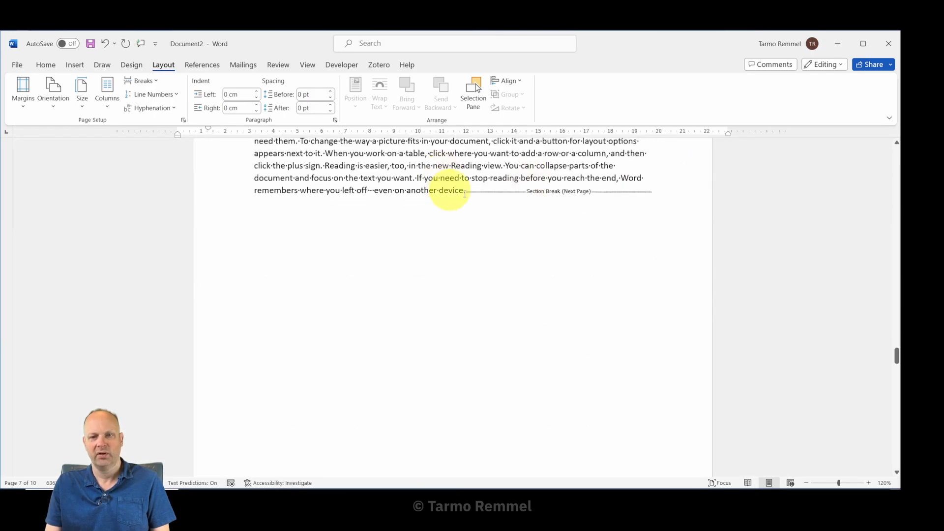
{"action": "scroll", "coordinate": [623, 199], "scroll_direction": "down", "scroll_amount": 2}
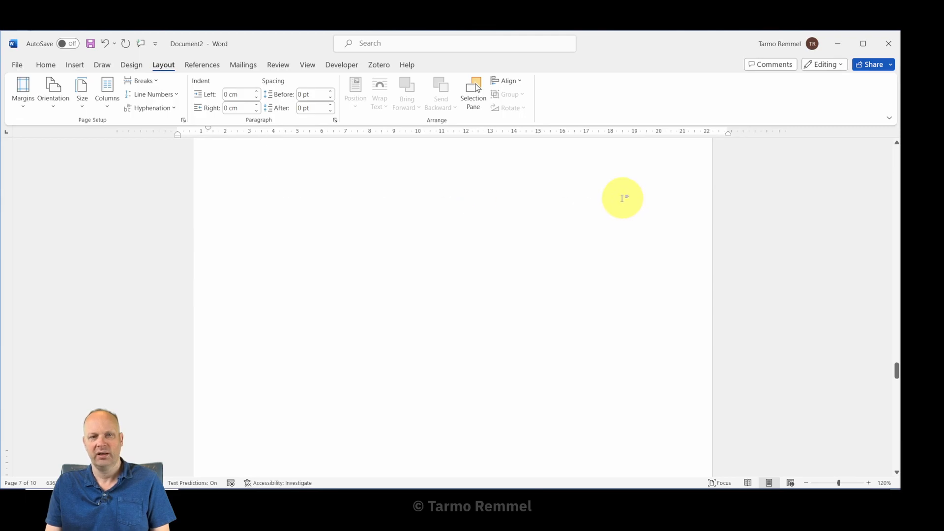
{"action": "scroll", "coordinate": [623, 200], "scroll_direction": "down", "scroll_amount": 8}
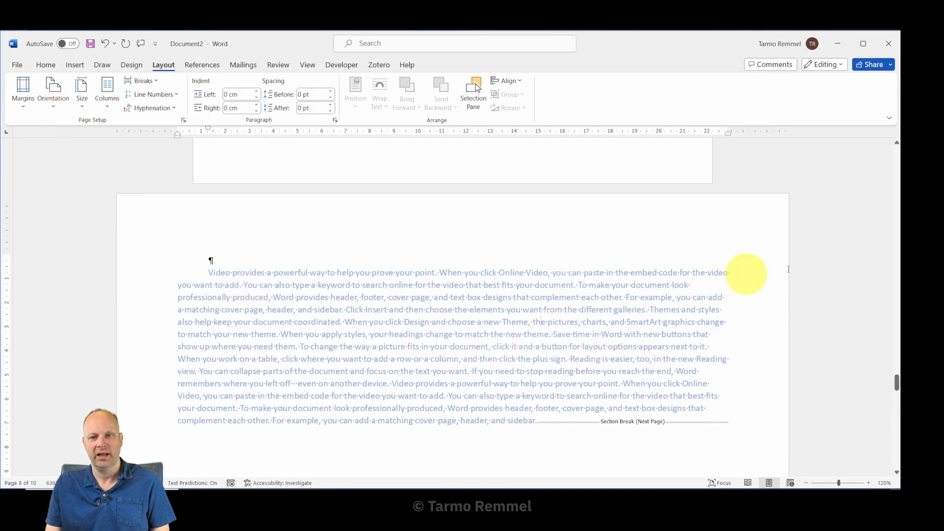
{"action": "scroll", "coordinate": [580, 315], "scroll_direction": "down", "scroll_amount": 3}
{"action": "scroll", "coordinate": [581, 314], "scroll_direction": "down", "scroll_amount": 3}
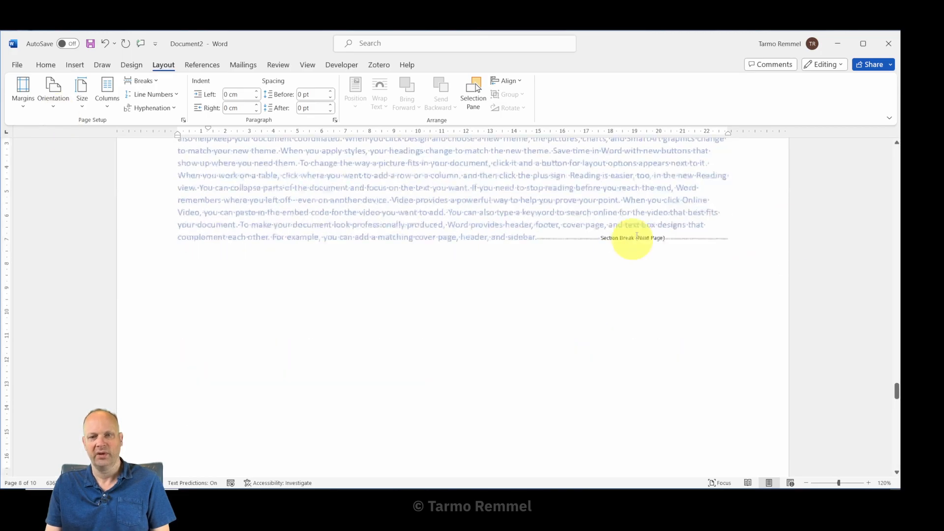
{"action": "scroll", "coordinate": [706, 236], "scroll_direction": "down", "scroll_amount": 3}
{"action": "scroll", "coordinate": [725, 244], "scroll_direction": "down", "scroll_amount": 6}
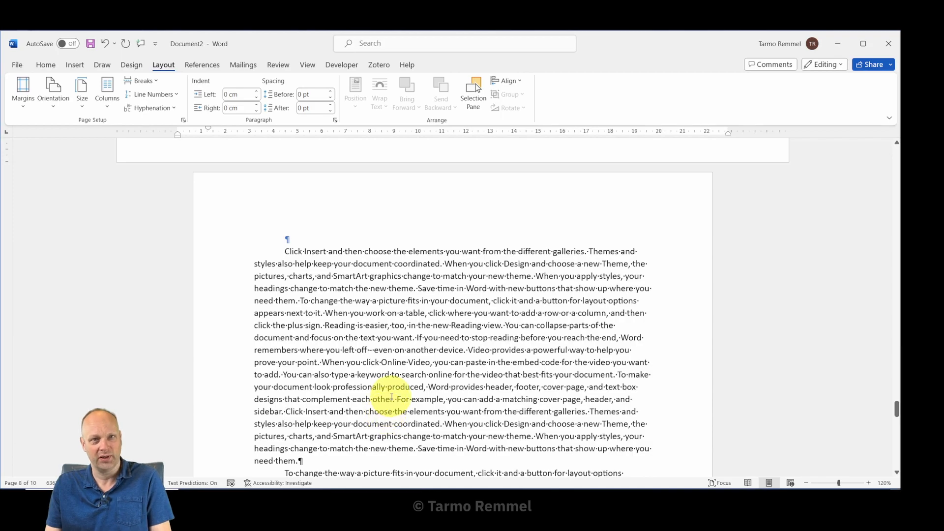
{"action": "scroll", "coordinate": [387, 322], "scroll_direction": "up", "scroll_amount": 1}
{"action": "scroll", "coordinate": [387, 322], "scroll_direction": "up", "scroll_amount": 5}
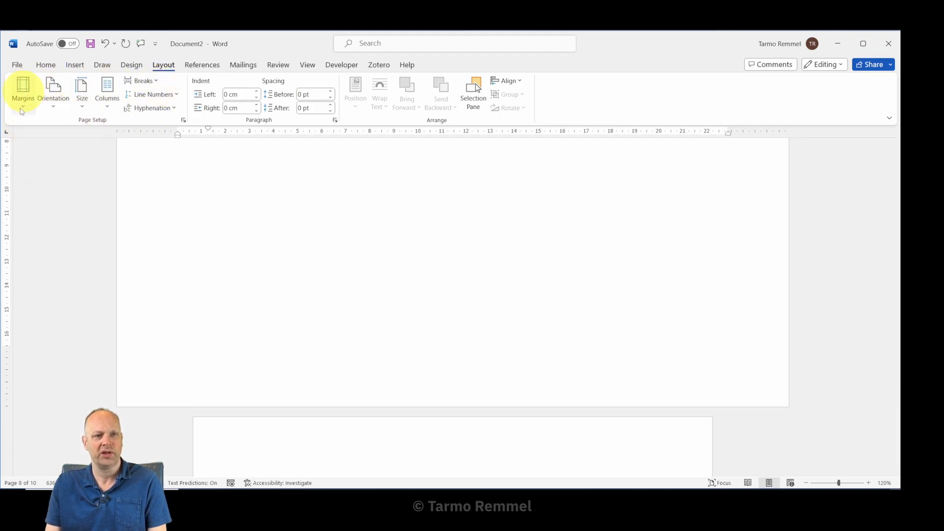
Review the Page Setup margin, paper and layout settings and the Apply to choices, and close the dialog without changes
{"action": "left_click", "coordinate": [183, 121]}
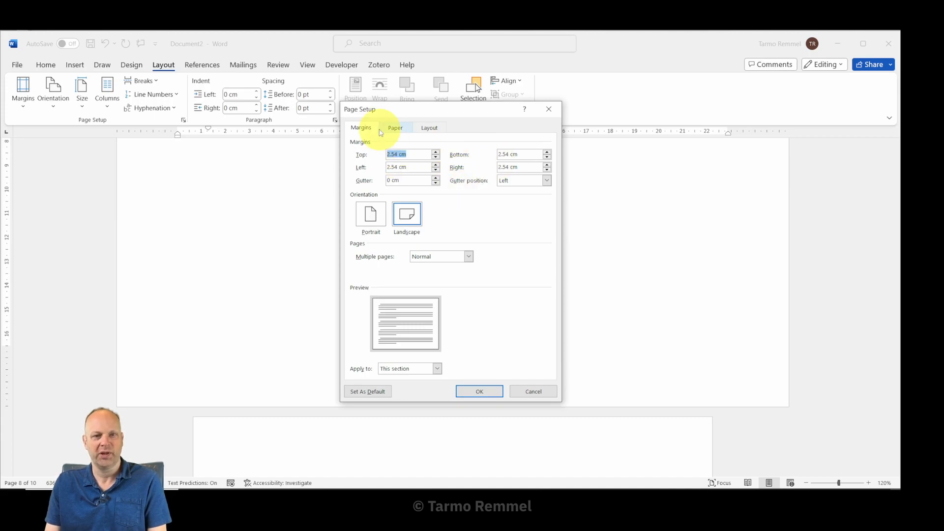
{"action": "left_click", "coordinate": [392, 127]}
{"action": "left_click", "coordinate": [436, 128]}
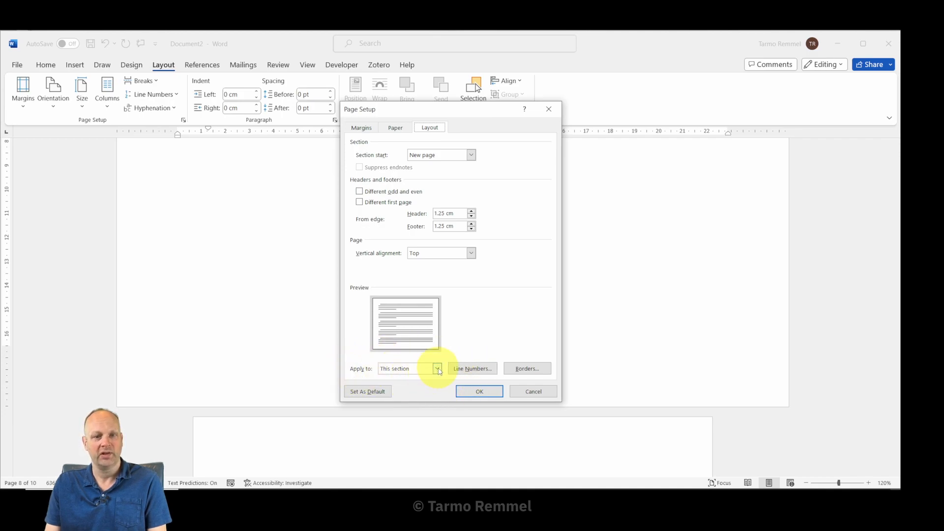
{"action": "left_click", "coordinate": [436, 368]}
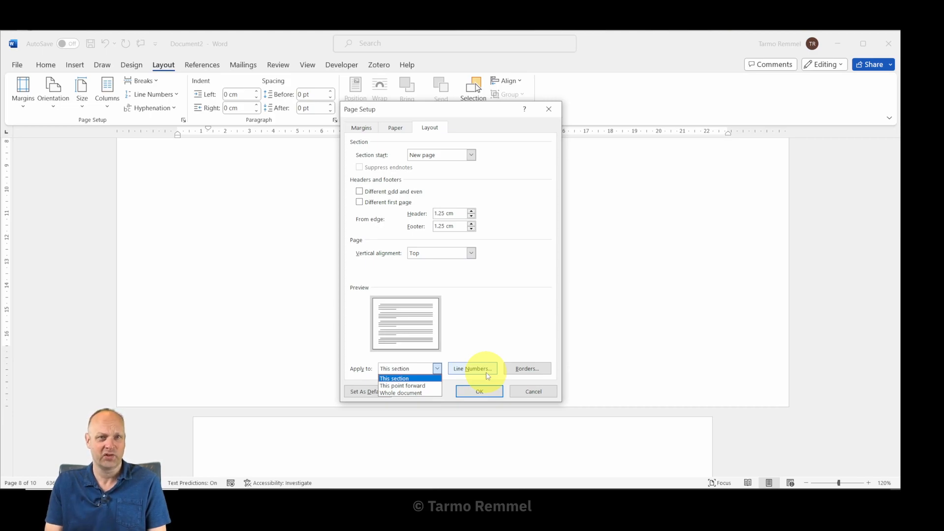
{"action": "left_click", "coordinate": [535, 392]}
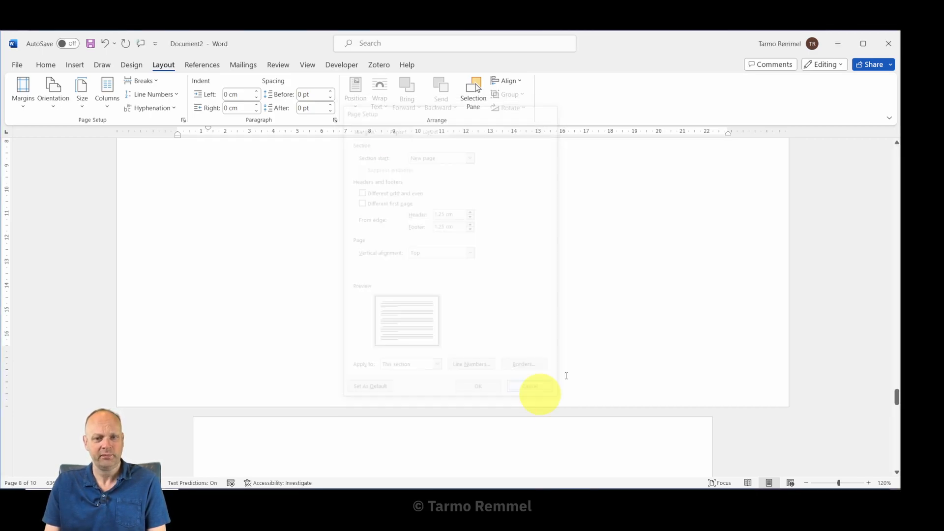
Return to the body text on page 5 and hide the formatting marks
{"action": "scroll", "coordinate": [619, 287], "scroll_direction": "up", "scroll_amount": 15}
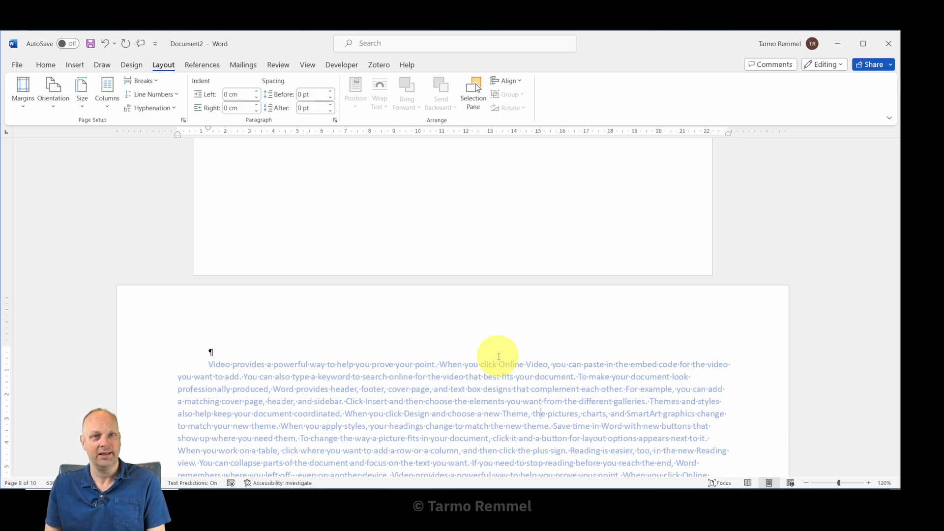
{"action": "scroll", "coordinate": [511, 289], "scroll_direction": "up", "scroll_amount": 5}
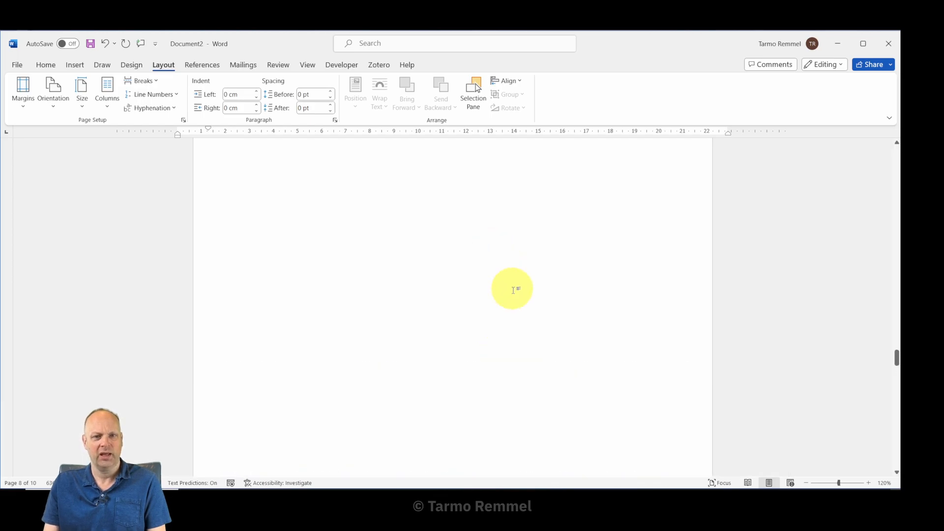
{"action": "scroll", "coordinate": [516, 294], "scroll_direction": "up", "scroll_amount": 15}
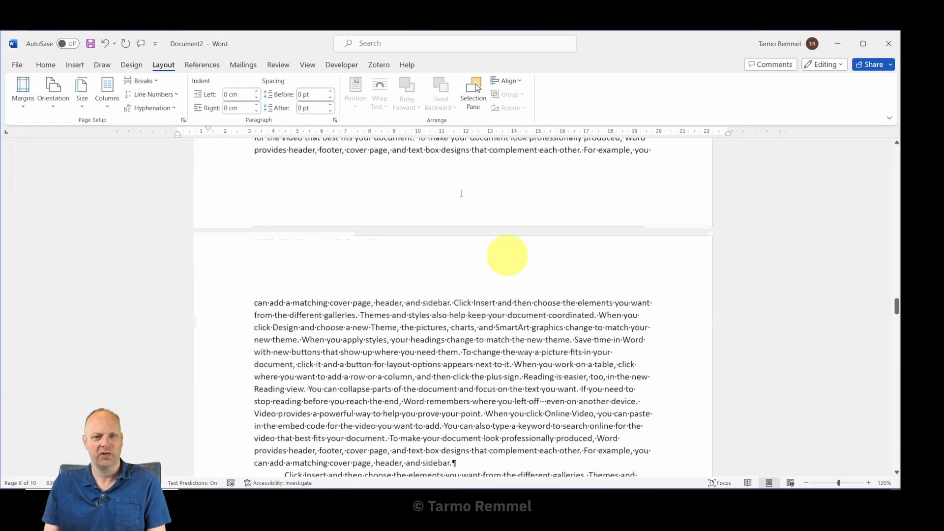
{"action": "scroll", "coordinate": [498, 223], "scroll_direction": "up", "scroll_amount": 3}
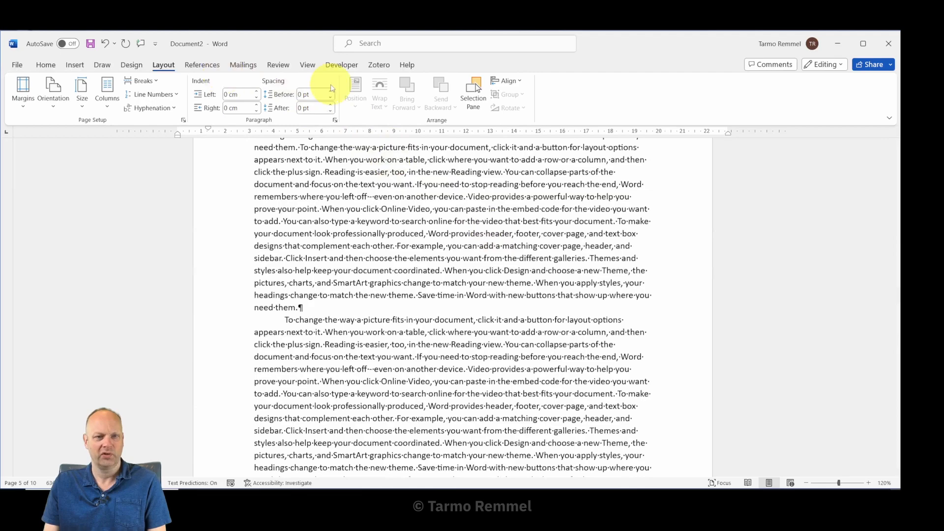
{"action": "left_click", "coordinate": [45, 64]}
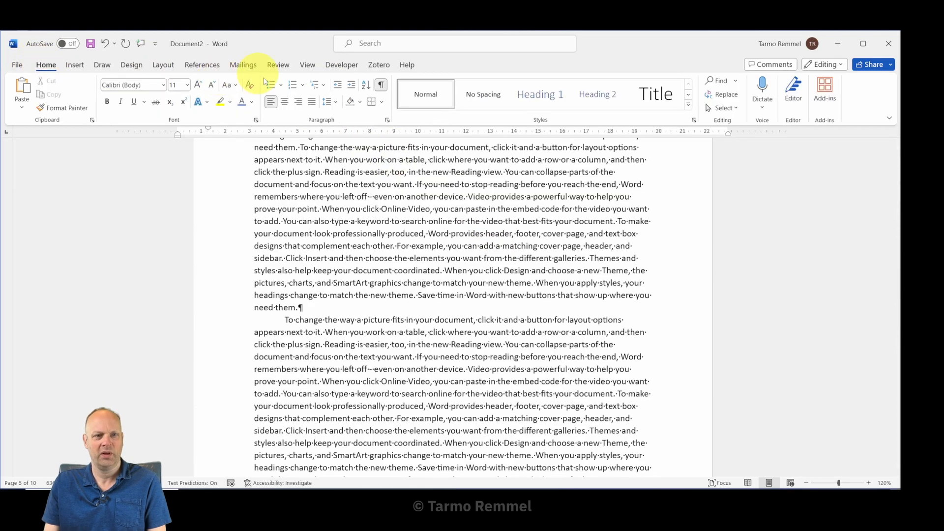
{"action": "left_click", "coordinate": [381, 84]}
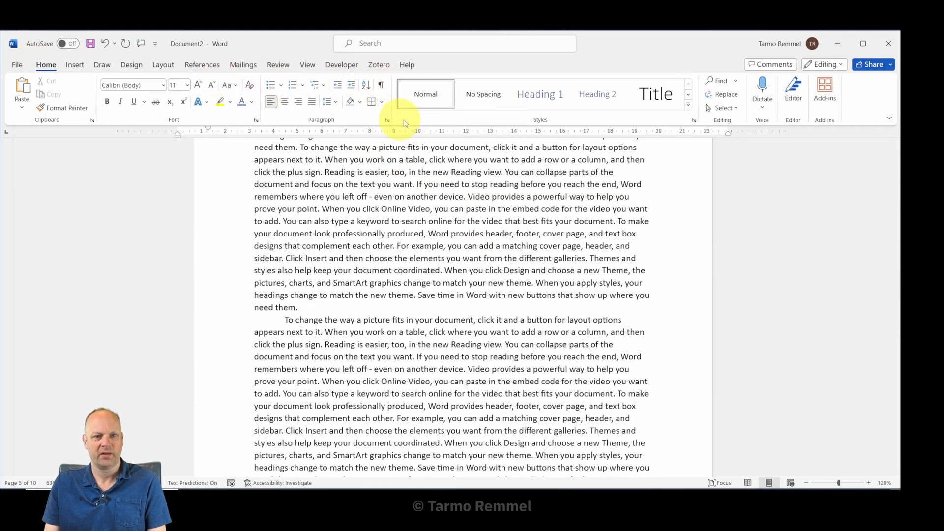
Insert a plain right-aligned page number at the top of the pages and check it in the headers across the sections
{"action": "scroll", "coordinate": [503, 313], "scroll_direction": "down", "scroll_amount": 5}
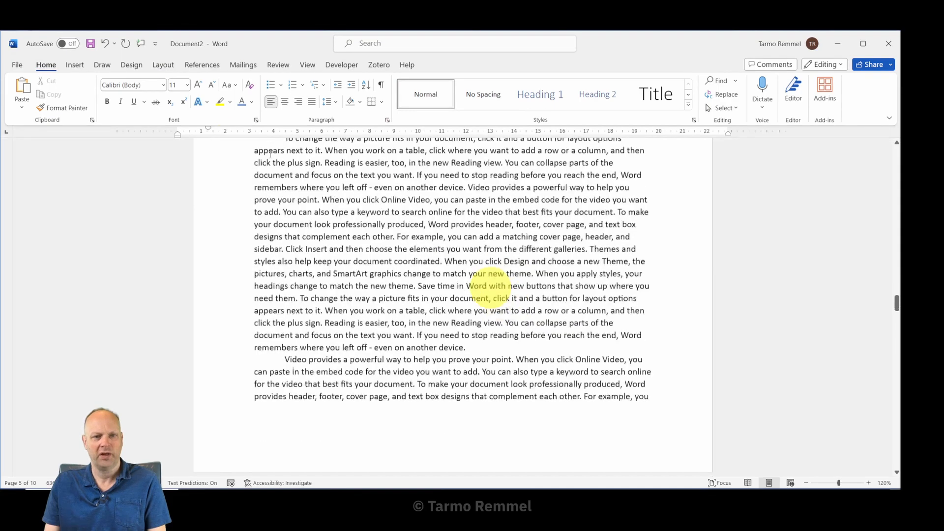
{"action": "left_click", "coordinate": [76, 65]}
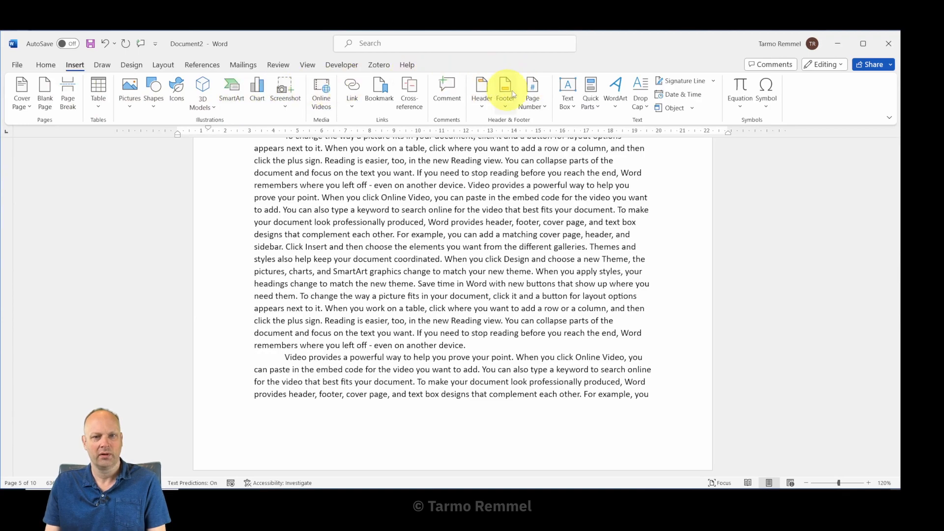
{"action": "left_click", "coordinate": [544, 106]}
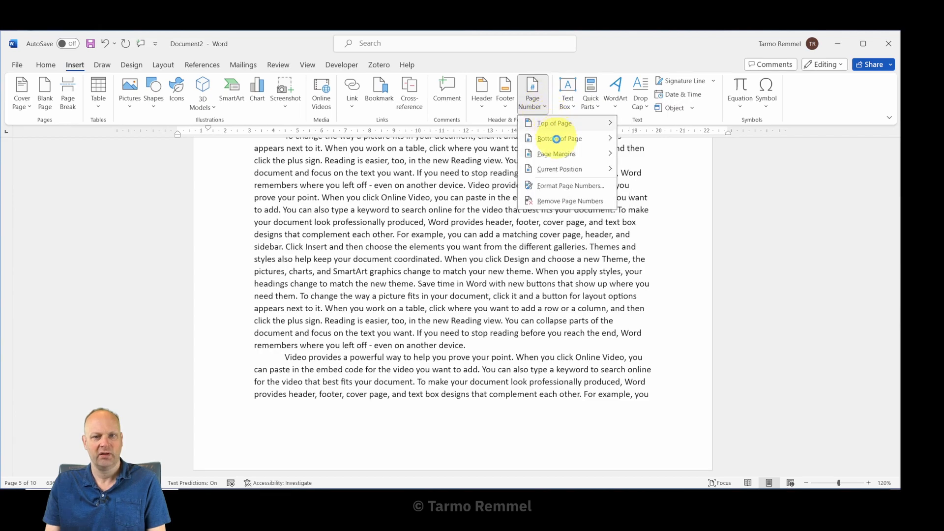
{"action": "left_click", "coordinate": [556, 141]}
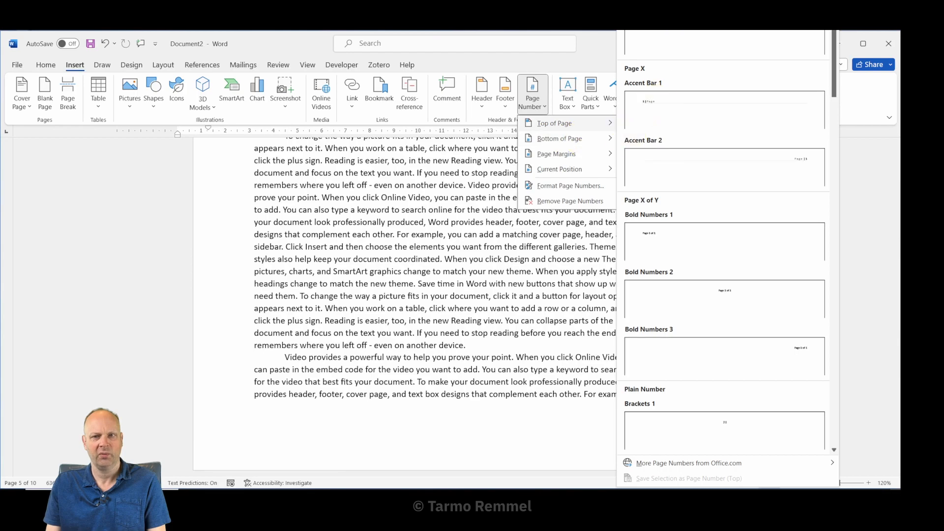
{"action": "left_click", "coordinate": [721, 45]}
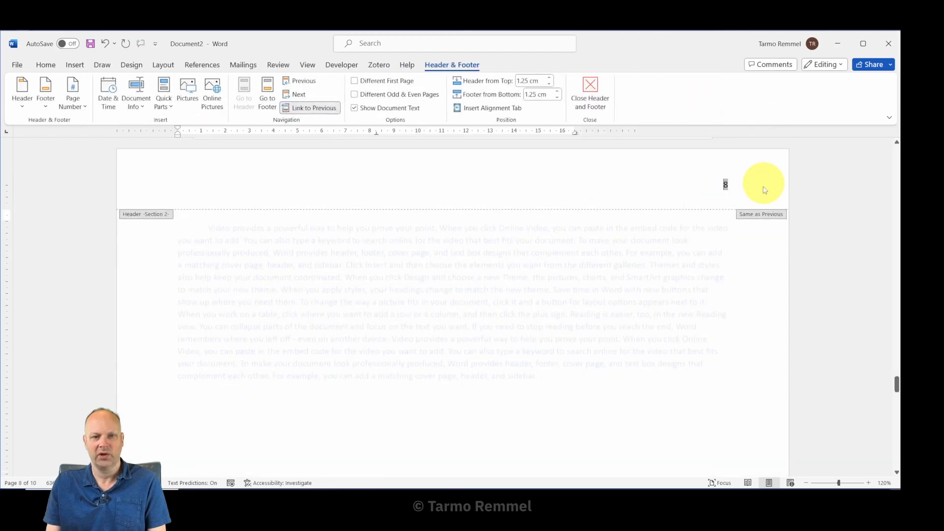
{"action": "scroll", "coordinate": [763, 184], "scroll_direction": "up", "scroll_amount": 8}
{"action": "scroll", "coordinate": [740, 234], "scroll_direction": "up", "scroll_amount": 10}
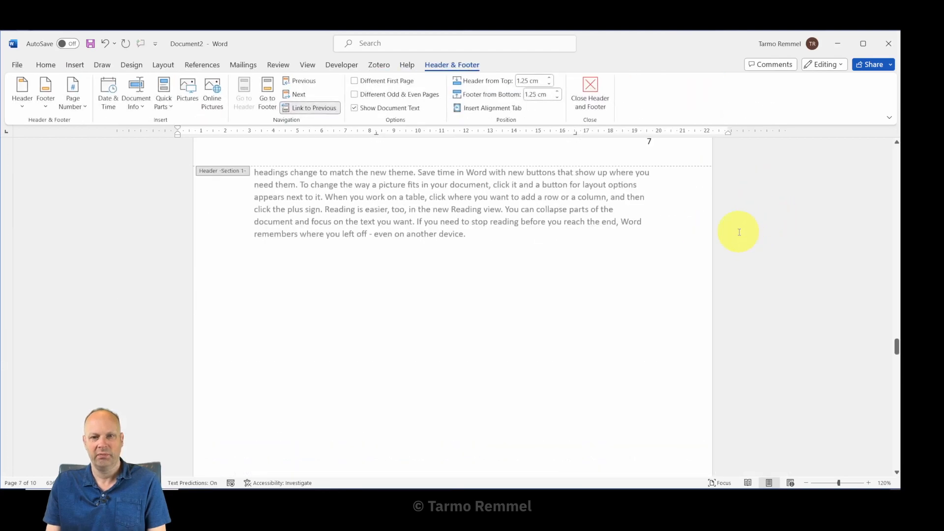
{"action": "scroll", "coordinate": [713, 234], "scroll_direction": "up", "scroll_amount": 15}
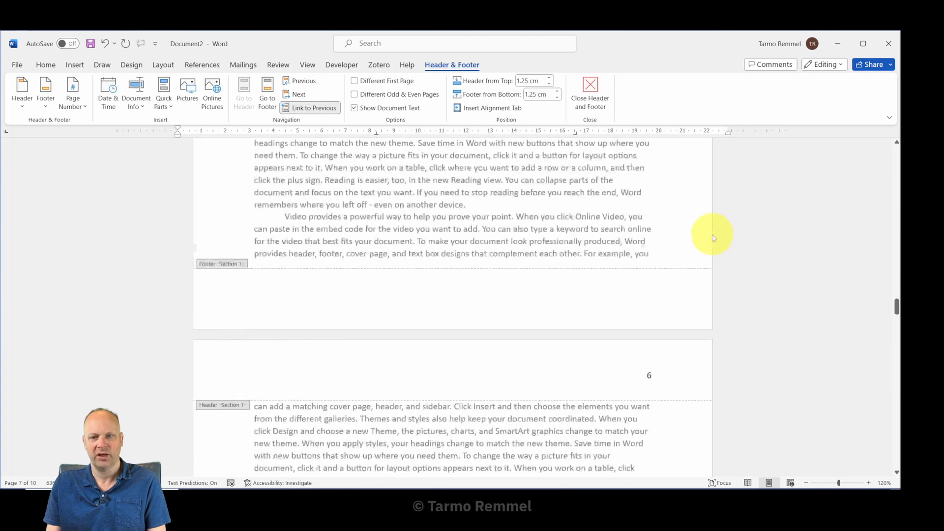
{"action": "scroll", "coordinate": [695, 238], "scroll_direction": "up", "scroll_amount": 15}
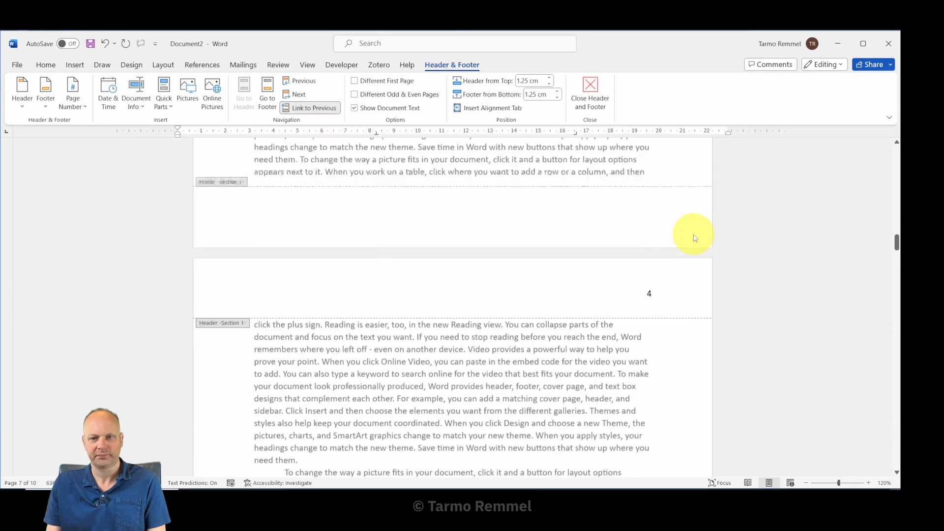
{"action": "scroll", "coordinate": [691, 243], "scroll_direction": "up", "scroll_amount": 5}
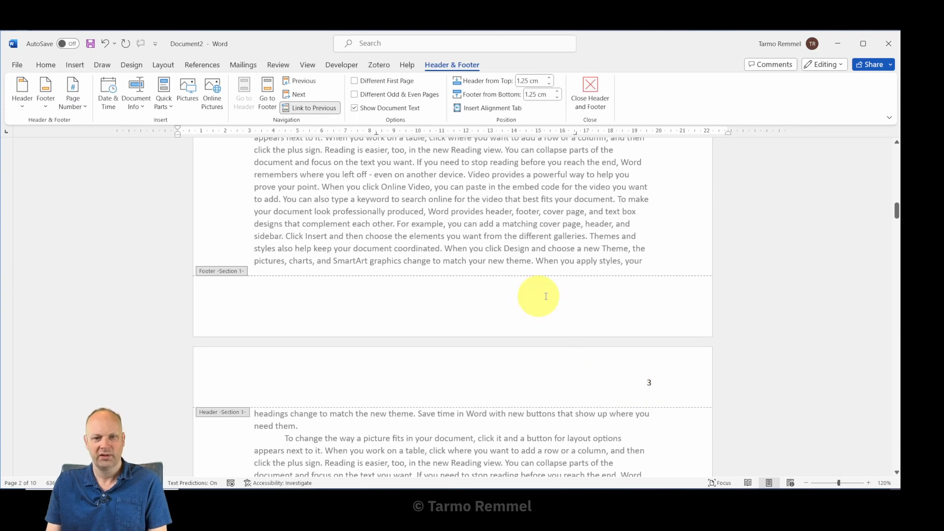
Undo the header page numbering and return to editing the body text on page 1
{"action": "left_click", "coordinate": [106, 44]}
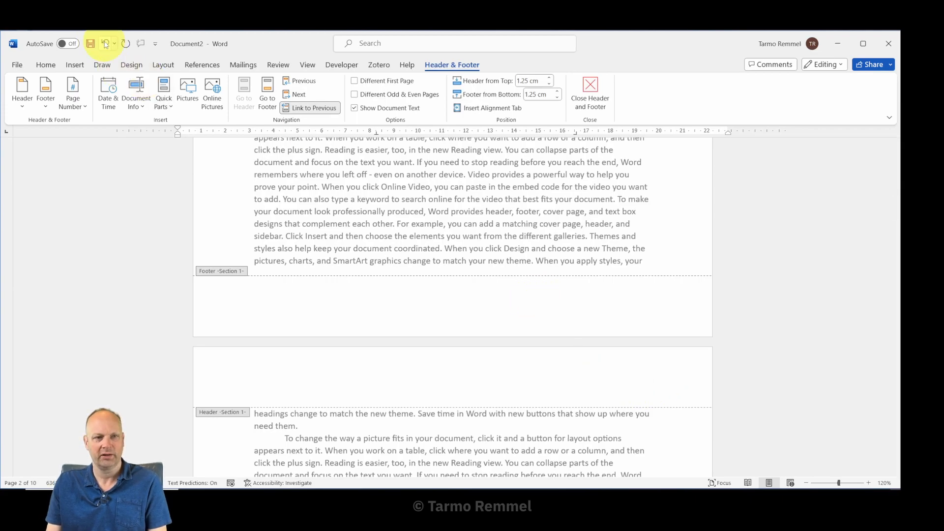
{"action": "left_click", "coordinate": [105, 44]}
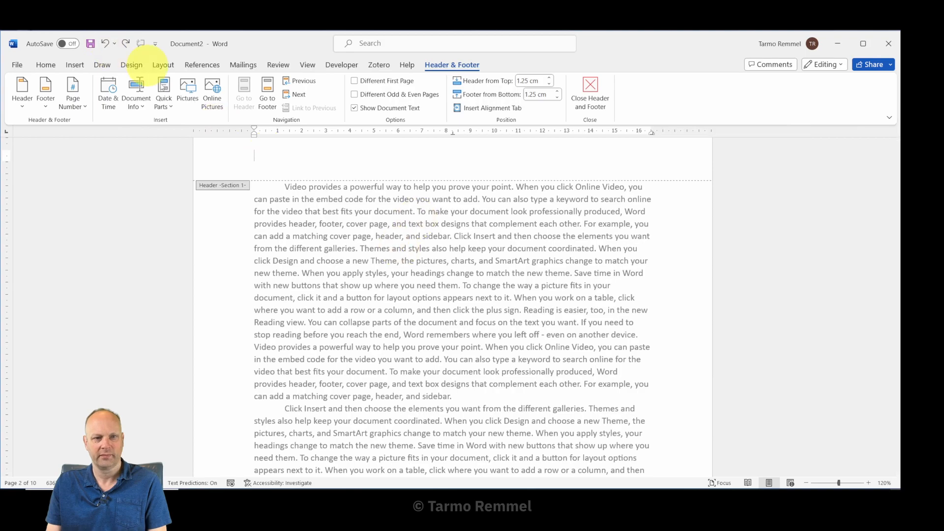
{"action": "double_click", "coordinate": [387, 286]}
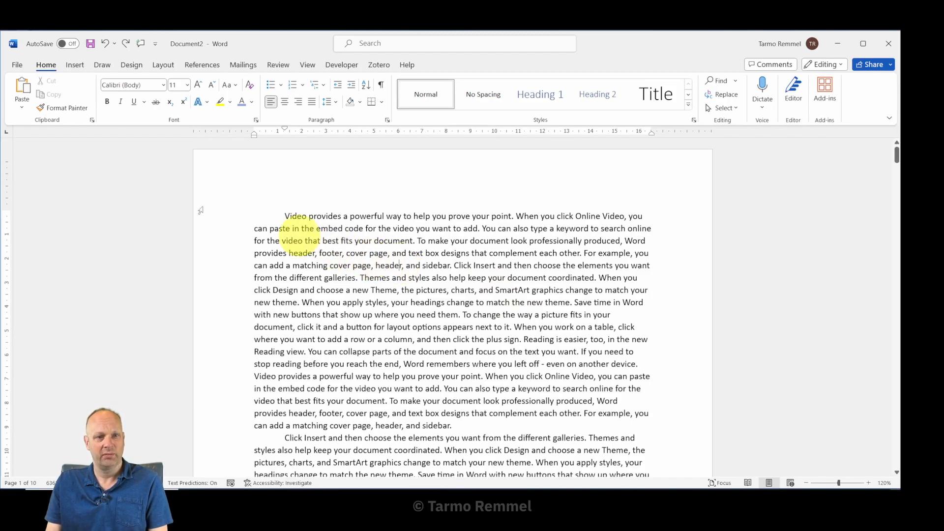
Insert an Accent Bar 4 page number at the bottom of the pages
{"action": "left_click", "coordinate": [71, 65]}
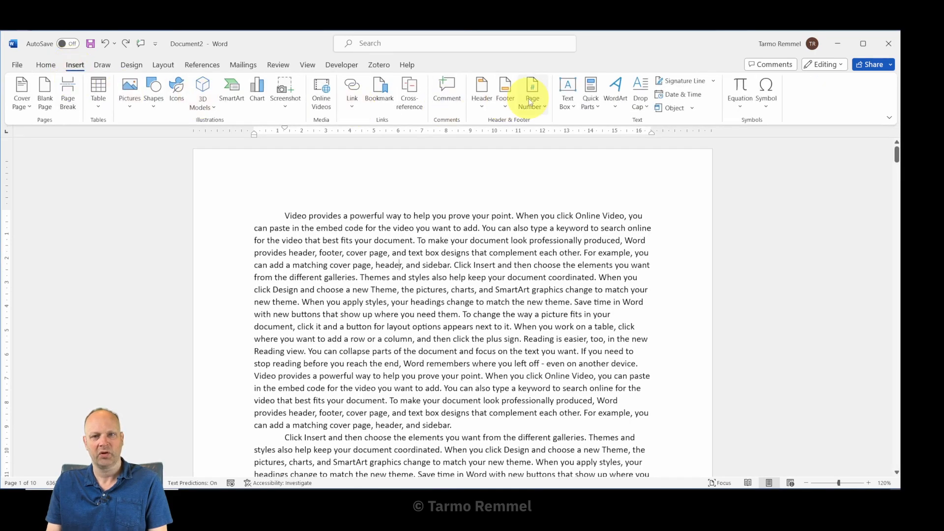
{"action": "left_click", "coordinate": [531, 105]}
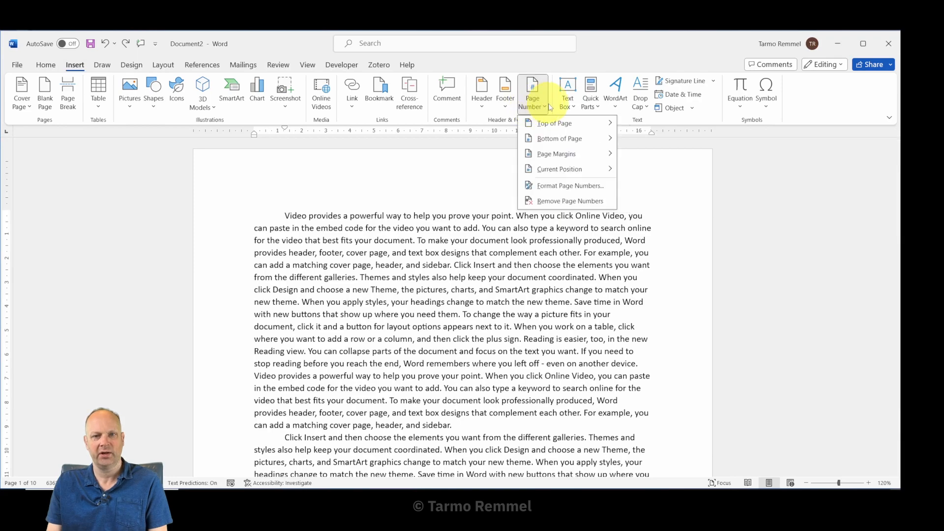
{"action": "mouse_move", "coordinate": [570, 140]}
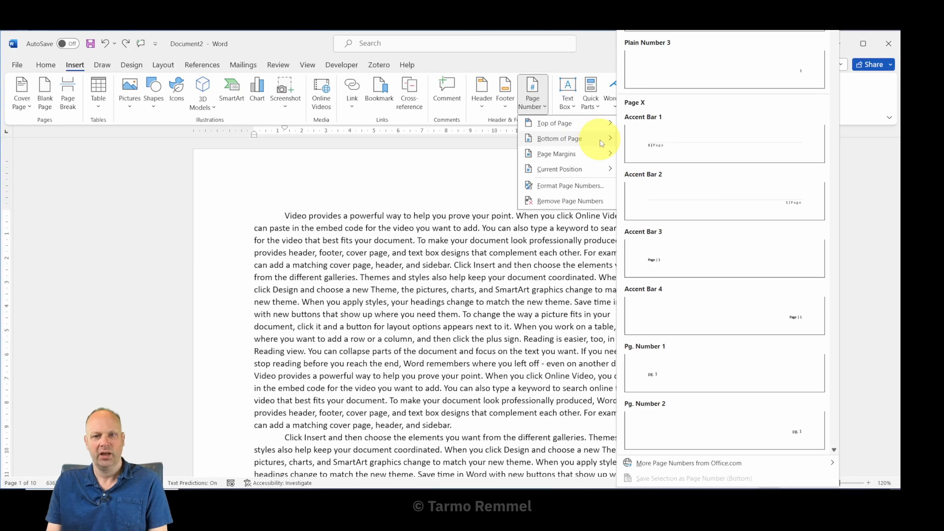
{"action": "left_click", "coordinate": [803, 317]}
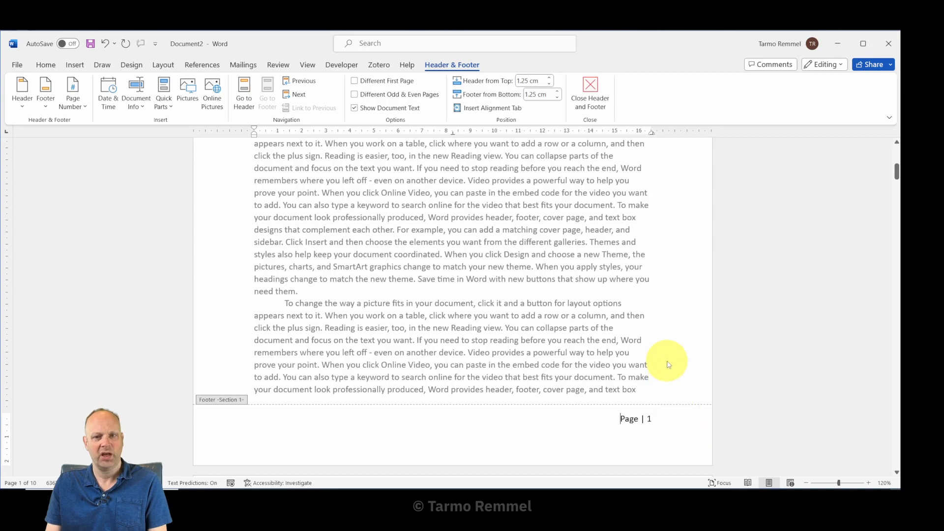
Examine the footer page numbering from page 1 through the landscape page in Section 2
{"action": "scroll", "coordinate": [665, 364], "scroll_direction": "down", "scroll_amount": 2}
{"action": "scroll", "coordinate": [668, 360], "scroll_direction": "down", "scroll_amount": 10}
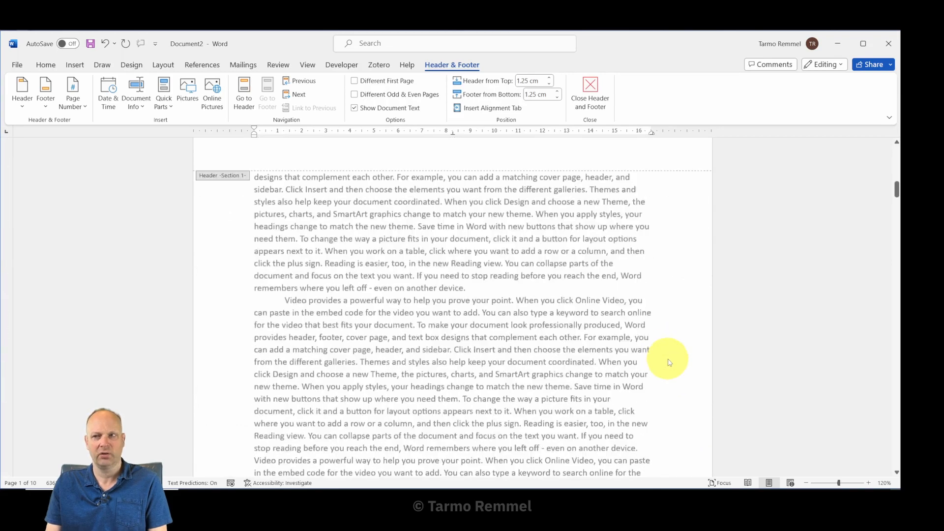
{"action": "scroll", "coordinate": [667, 362], "scroll_direction": "down", "scroll_amount": 10}
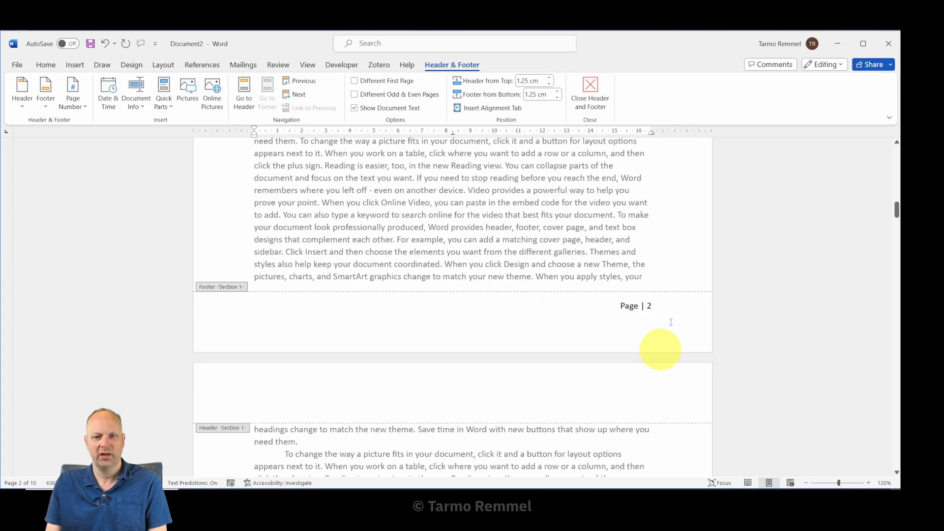
{"action": "scroll", "coordinate": [673, 325], "scroll_direction": "down", "scroll_amount": 7}
{"action": "scroll", "coordinate": [673, 325], "scroll_direction": "down", "scroll_amount": 15}
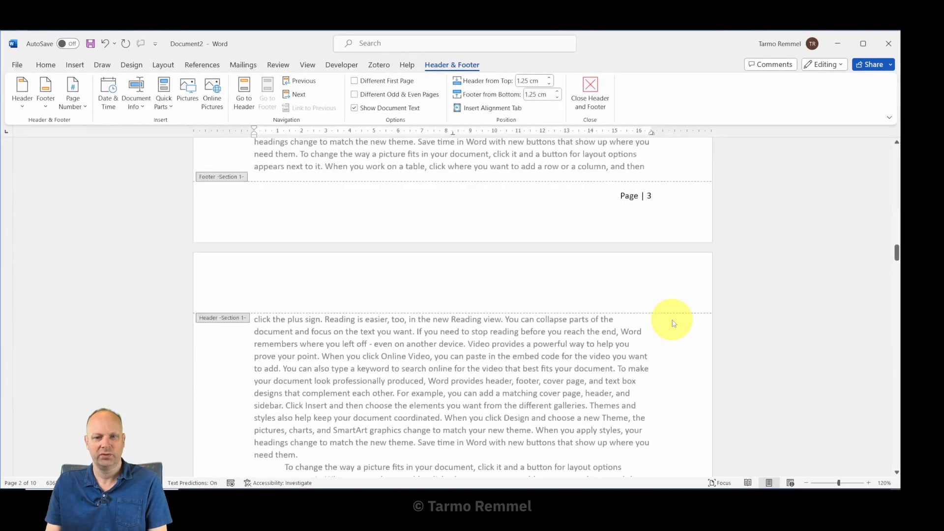
{"action": "scroll", "coordinate": [639, 347], "scroll_direction": "down", "scroll_amount": 15}
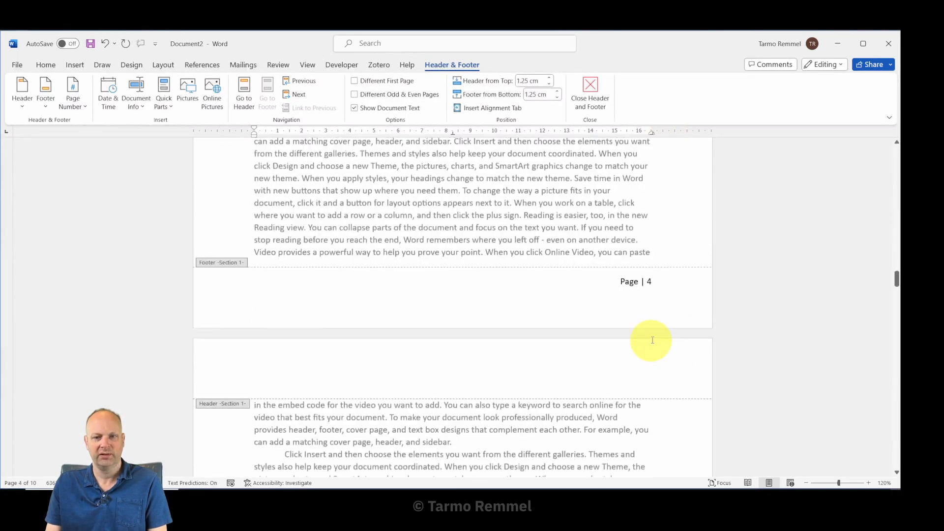
{"action": "scroll", "coordinate": [659, 295], "scroll_direction": "down", "scroll_amount": 15}
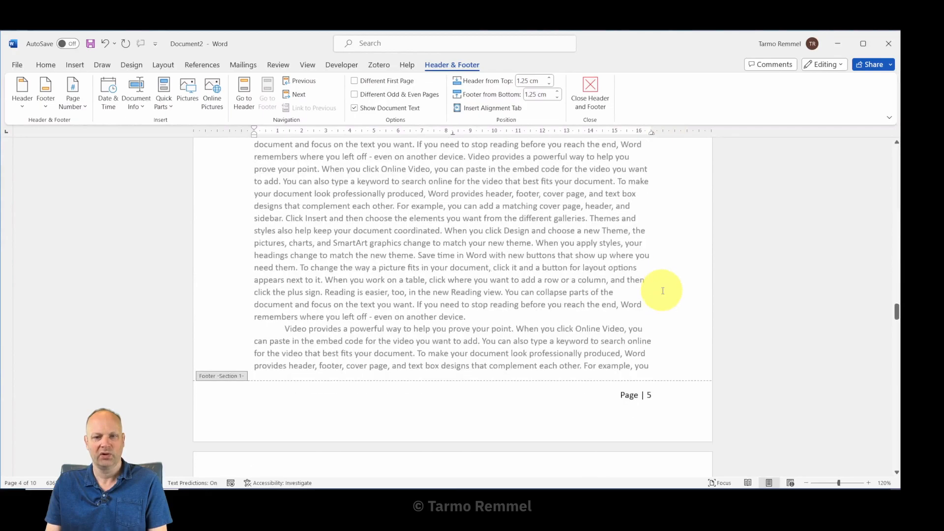
{"action": "scroll", "coordinate": [664, 294], "scroll_direction": "down", "scroll_amount": 15}
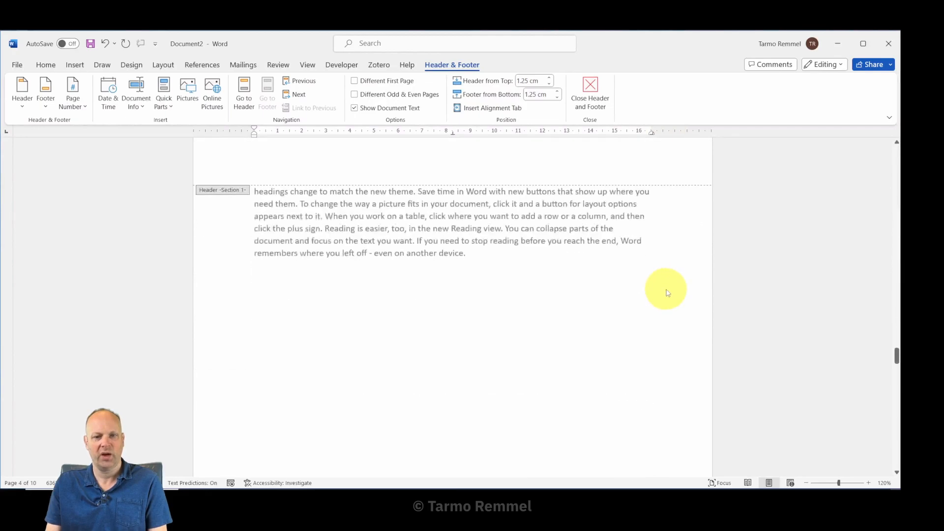
{"action": "scroll", "coordinate": [669, 291], "scroll_direction": "down", "scroll_amount": 15}
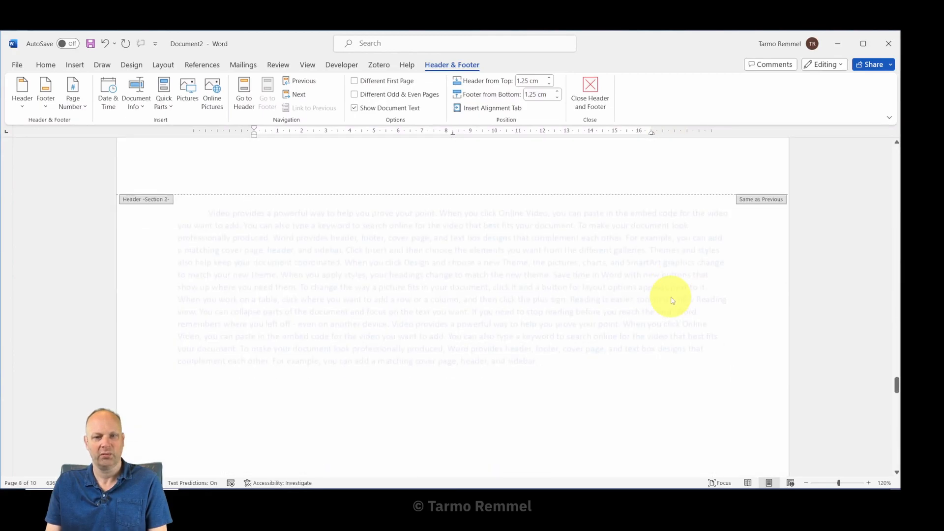
{"action": "scroll", "coordinate": [673, 299], "scroll_direction": "down", "scroll_amount": 3}
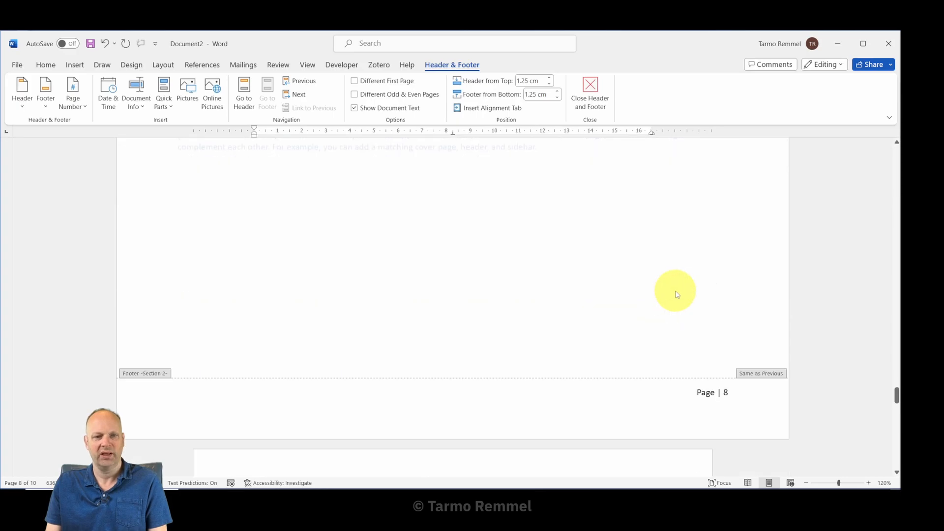
{"action": "scroll", "coordinate": [676, 294], "scroll_direction": "up", "scroll_amount": 6}
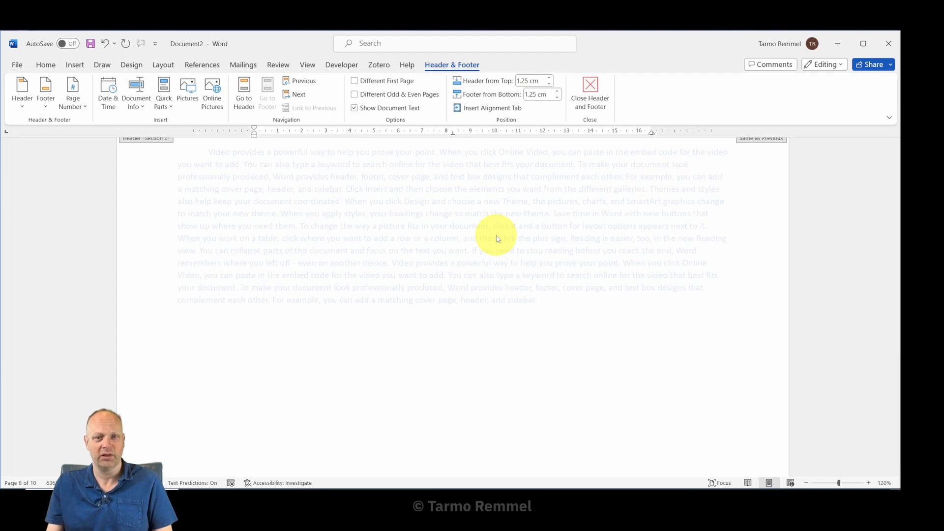
{"action": "scroll", "coordinate": [639, 295], "scroll_direction": "down", "scroll_amount": 4}
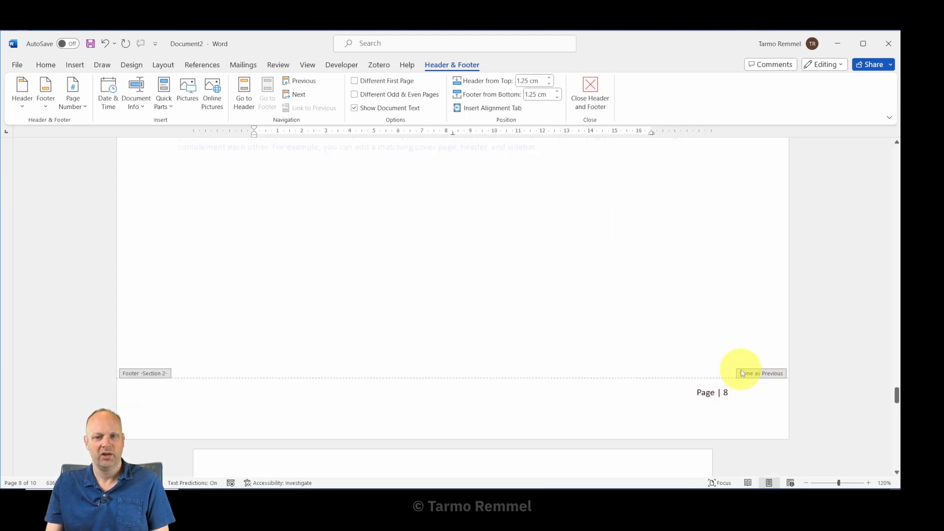
Turn off Link to Previous for the Section 2 footer on the landscape page
{"action": "left_click", "coordinate": [769, 375]}
{"action": "double_click", "coordinate": [765, 372]}
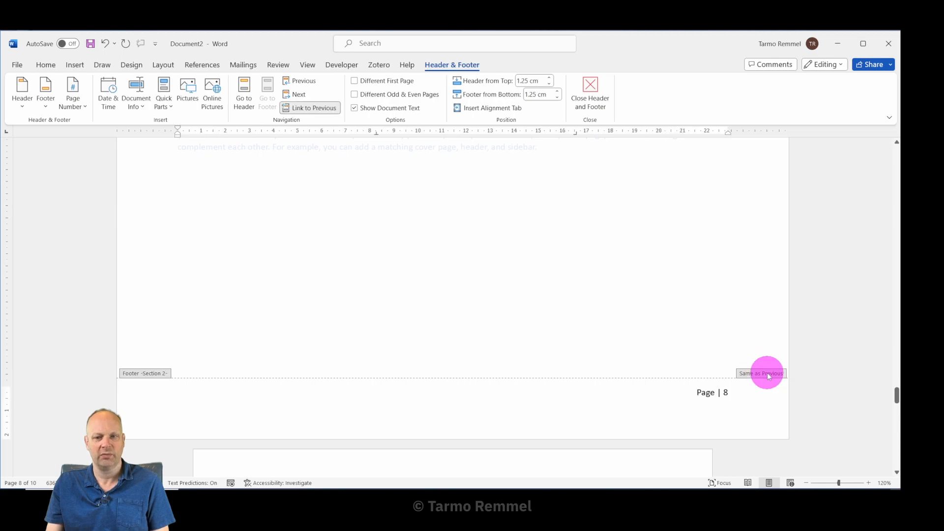
{"action": "double_click", "coordinate": [711, 394]}
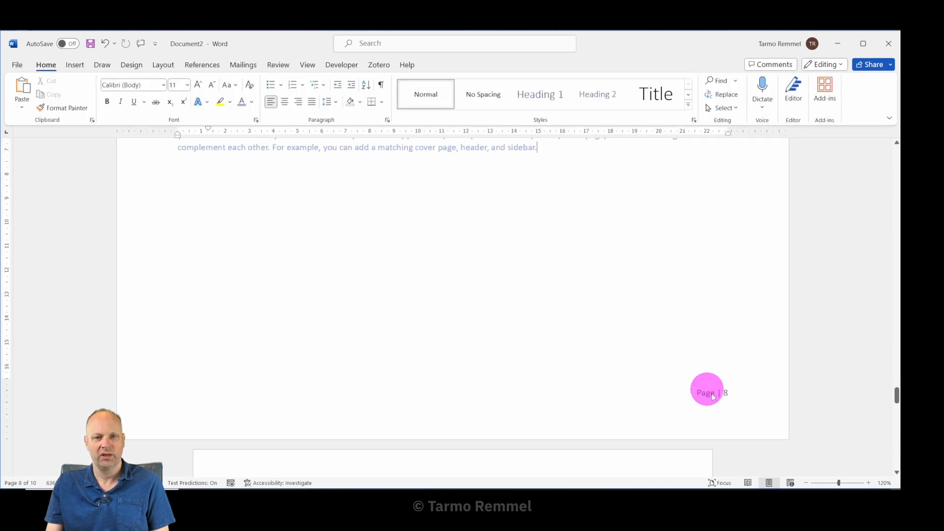
{"action": "right_click", "coordinate": [713, 396]}
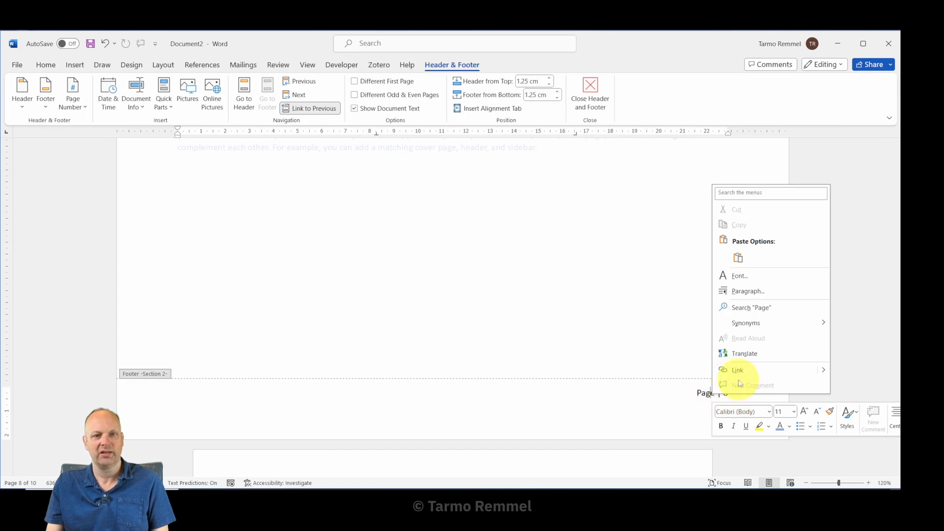
{"action": "left_click", "coordinate": [309, 113]}
{"action": "left_click", "coordinate": [310, 110]}
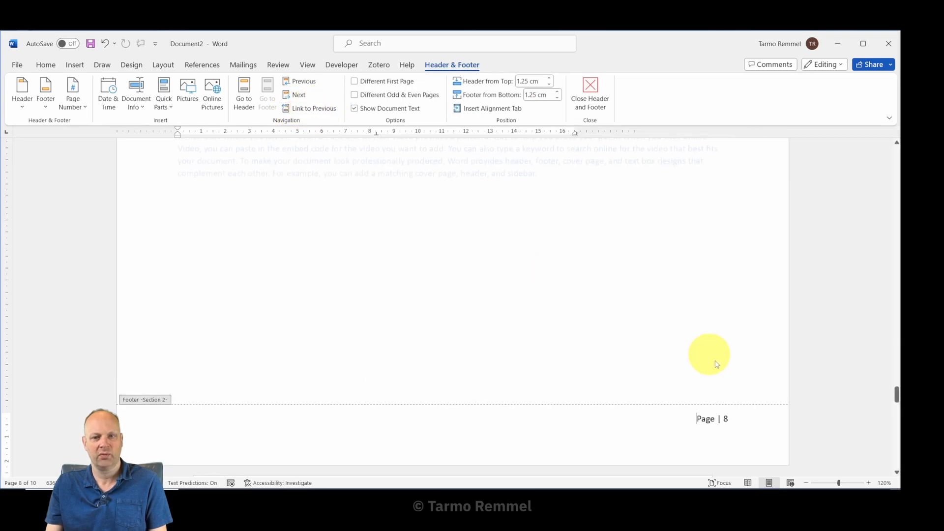
Delete the page number from the landscape page's footer and compare it with the neighbouring sections
{"action": "left_click_drag", "start_coordinate": [696, 418], "coordinate": [735, 418]}
{"action": "key", "text": "Delete"}
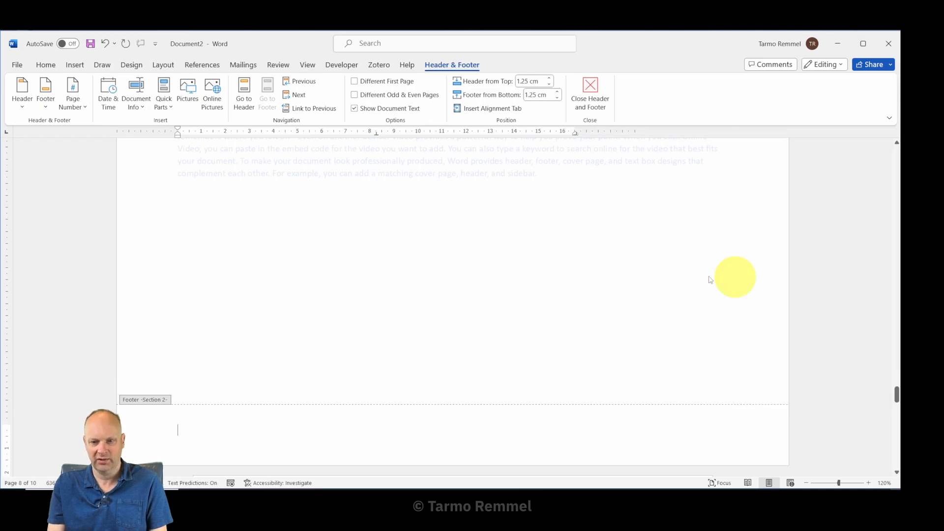
{"action": "scroll", "coordinate": [714, 313], "scroll_direction": "up", "scroll_amount": 10}
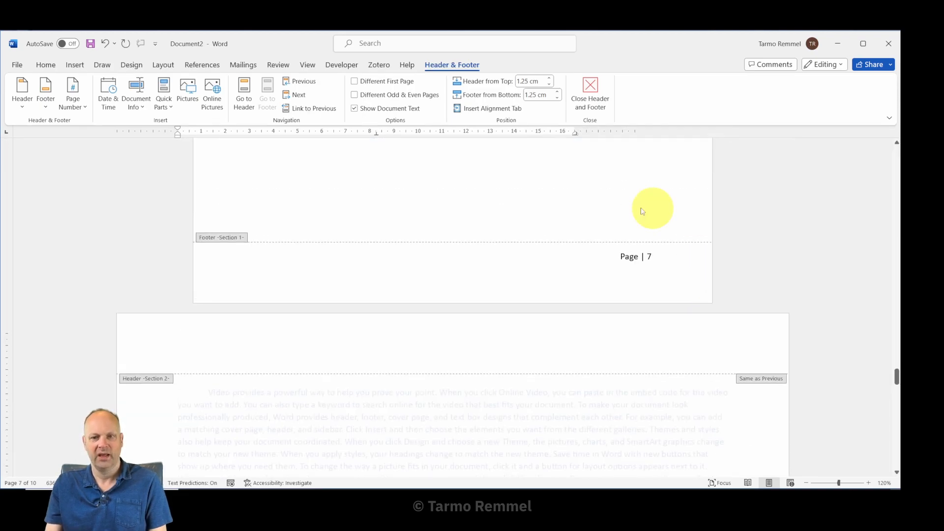
{"action": "scroll", "coordinate": [644, 285], "scroll_direction": "down", "scroll_amount": 10}
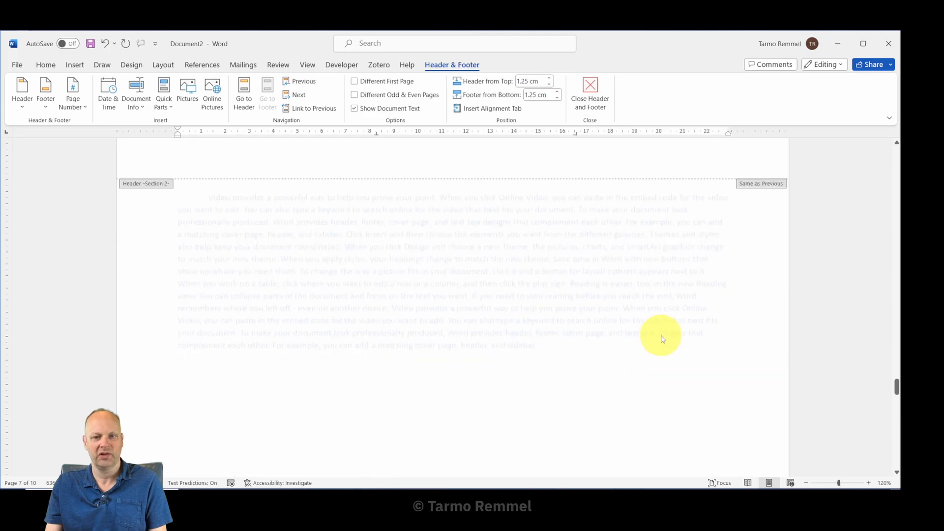
{"action": "scroll", "coordinate": [662, 337], "scroll_direction": "down", "scroll_amount": 5}
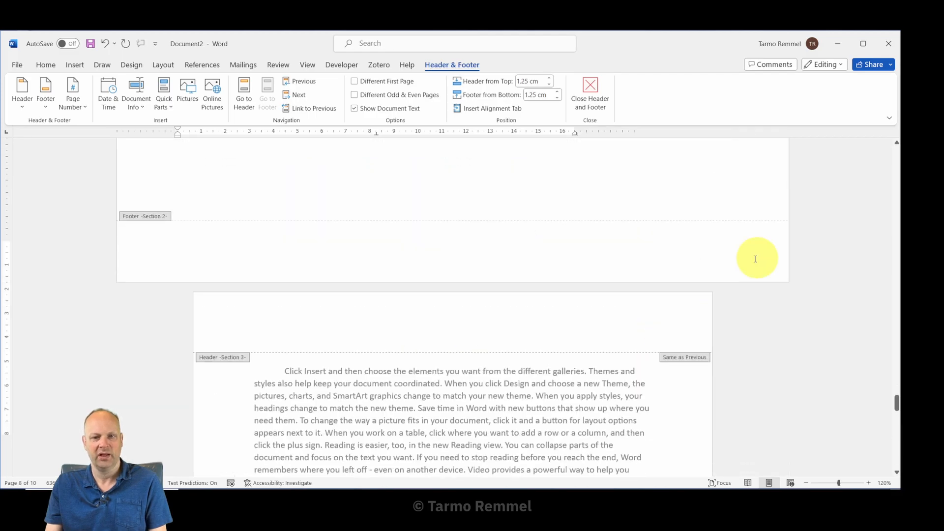
{"action": "scroll", "coordinate": [674, 314], "scroll_direction": "down", "scroll_amount": 5}
{"action": "scroll", "coordinate": [698, 196], "scroll_direction": "up", "scroll_amount": 6}
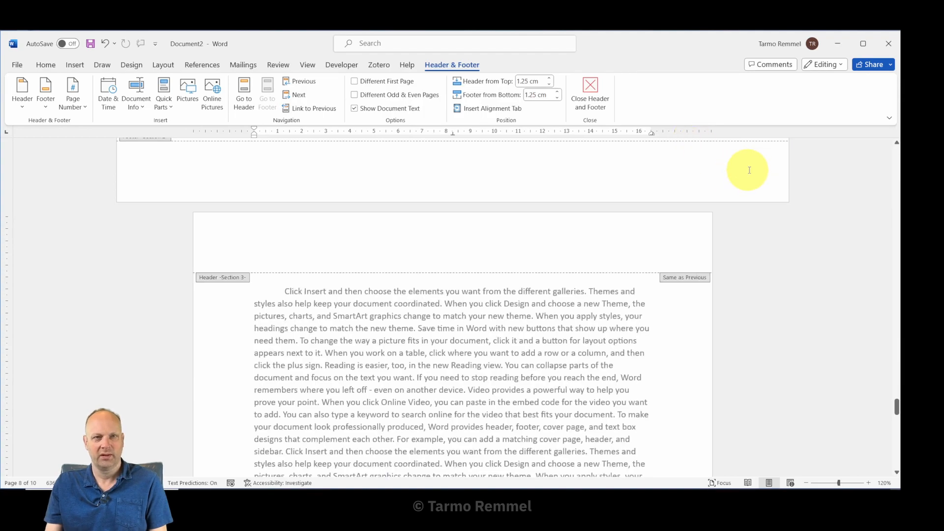
Insert an Accent Bar 4 page number at the bottom of the page in the Section 3 footer
{"action": "scroll", "coordinate": [707, 251], "scroll_direction": "down", "scroll_amount": 15}
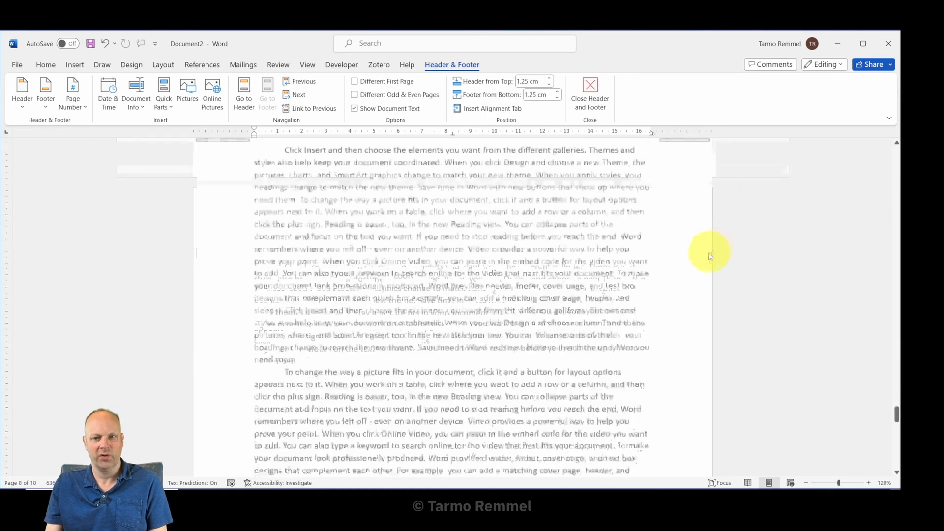
{"action": "scroll", "coordinate": [689, 251], "scroll_direction": "down", "scroll_amount": 1}
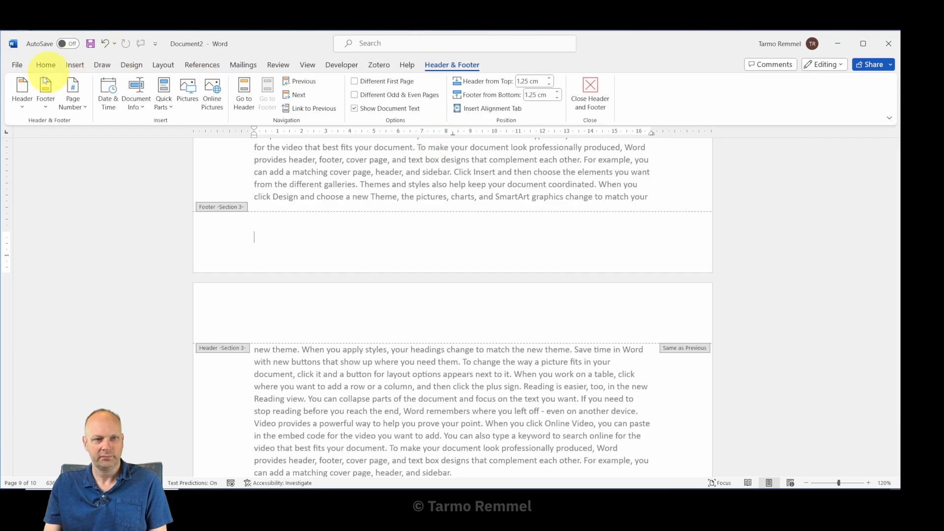
{"action": "left_click", "coordinate": [75, 64]}
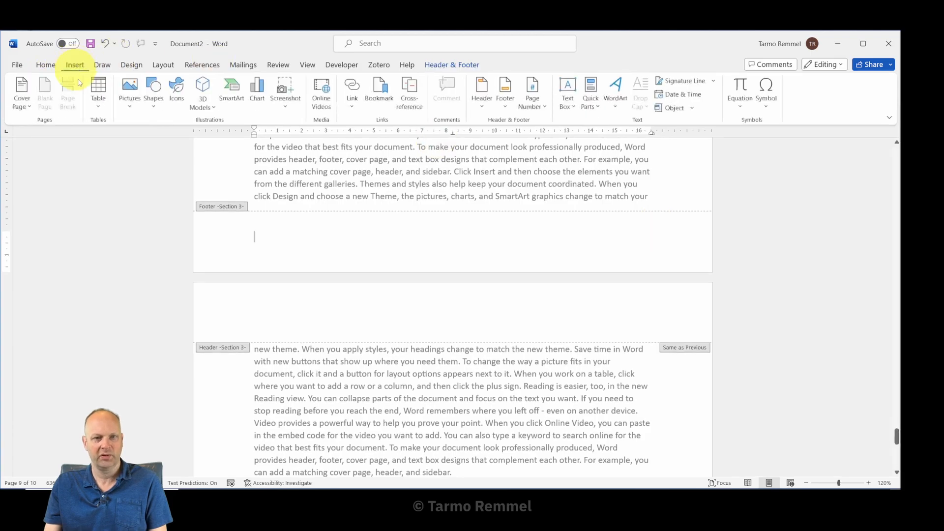
{"action": "left_click", "coordinate": [545, 105]}
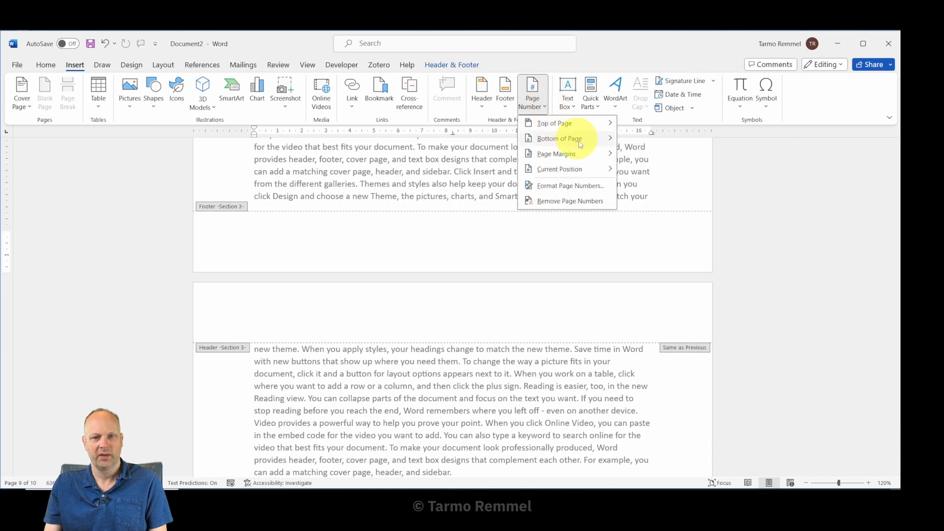
{"action": "mouse_move", "coordinate": [581, 142]}
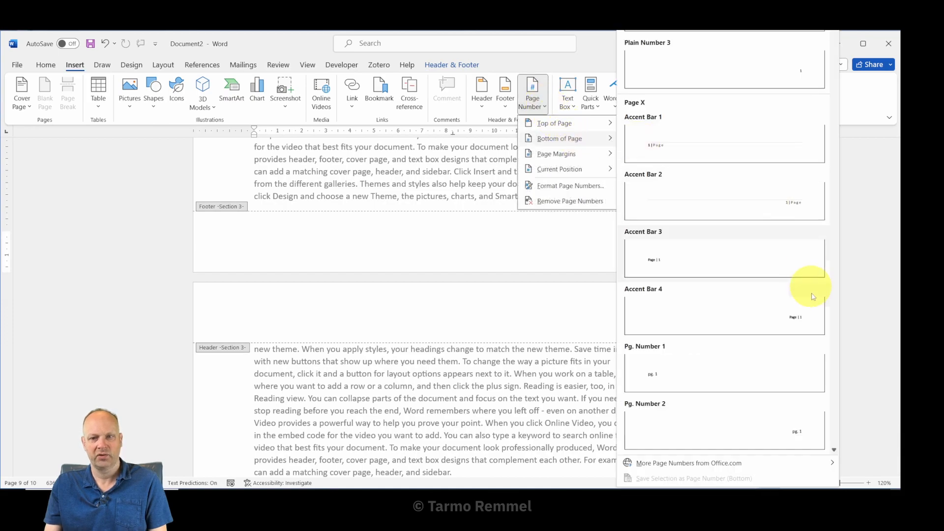
{"action": "left_click", "coordinate": [806, 318]}
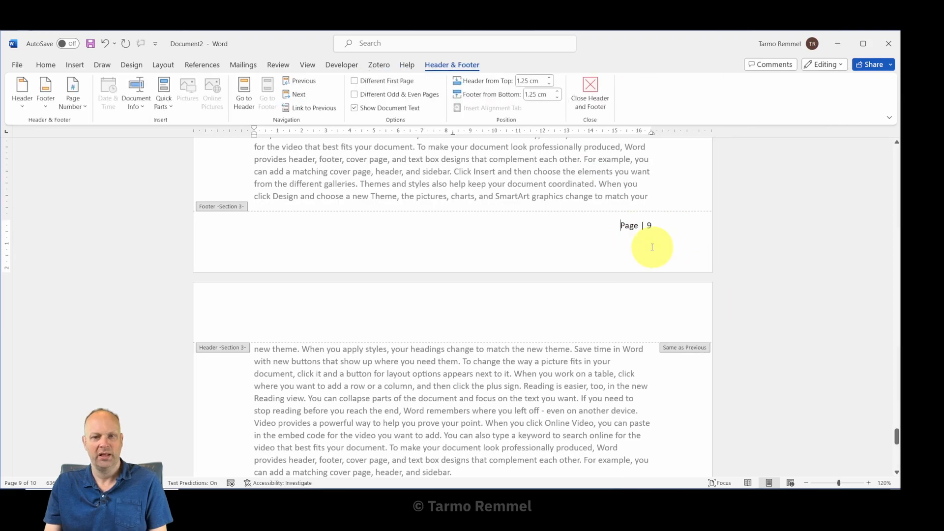
Examine the footers of the portrait pages in Sections 3 and 1 and of the landscape page in Section 2
{"action": "scroll", "coordinate": [674, 290], "scroll_direction": "down", "scroll_amount": 12}
{"action": "scroll", "coordinate": [693, 300], "scroll_direction": "up", "scroll_amount": 5}
{"action": "scroll", "coordinate": [695, 301], "scroll_direction": "up", "scroll_amount": 18}
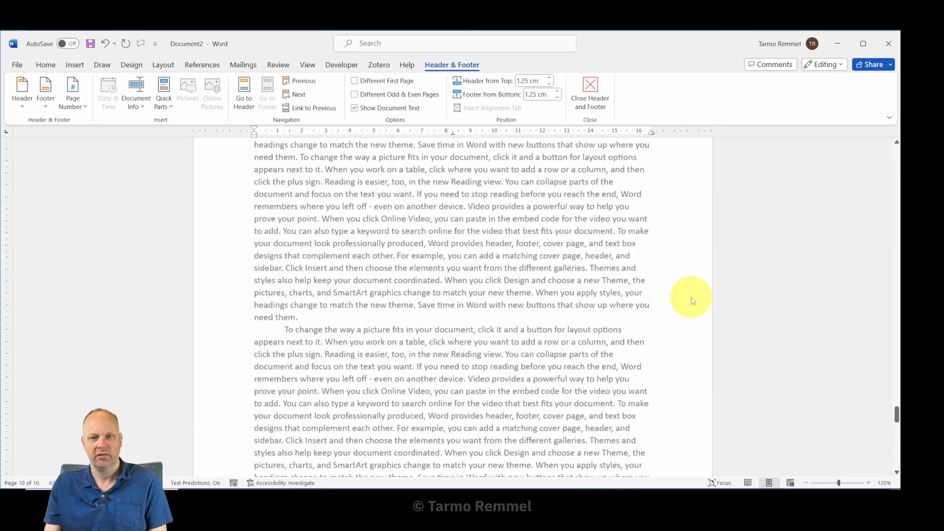
{"action": "scroll", "coordinate": [691, 296], "scroll_direction": "up", "scroll_amount": 6}
{"action": "scroll", "coordinate": [689, 295], "scroll_direction": "up", "scroll_amount": 3}
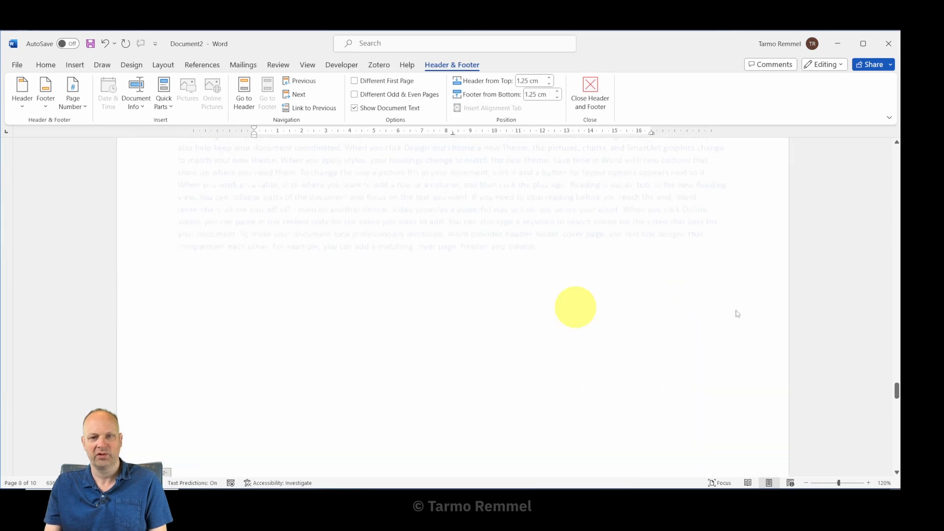
{"action": "scroll", "coordinate": [744, 304], "scroll_direction": "down", "scroll_amount": 2}
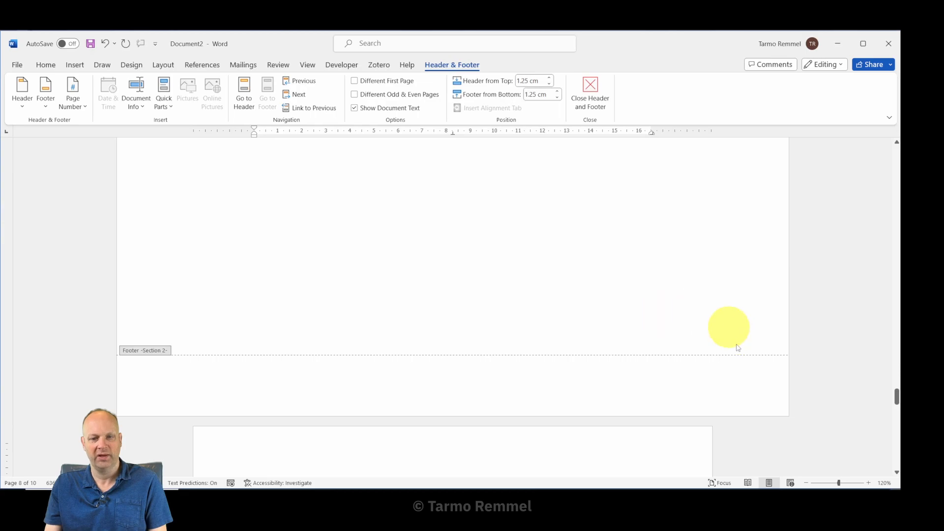
{"action": "scroll", "coordinate": [760, 337], "scroll_direction": "up", "scroll_amount": 1}
{"action": "scroll", "coordinate": [752, 325], "scroll_direction": "up", "scroll_amount": 12}
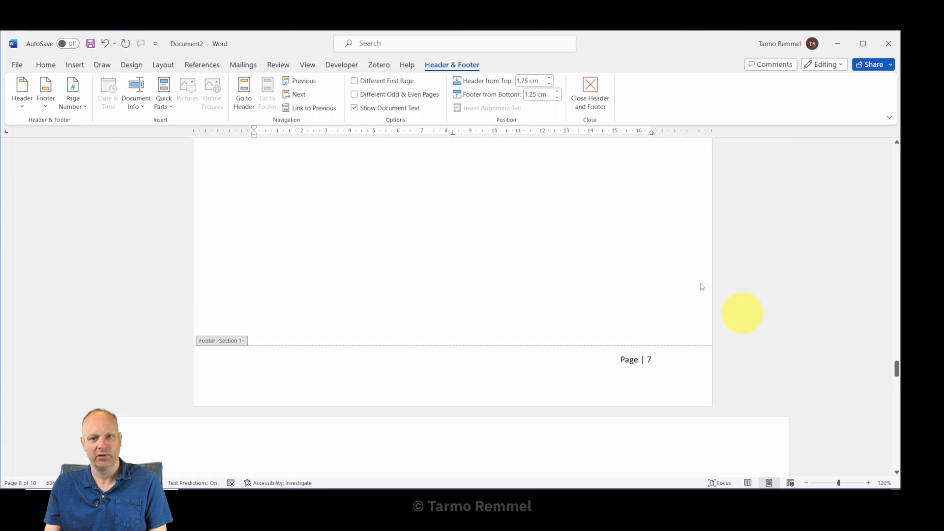